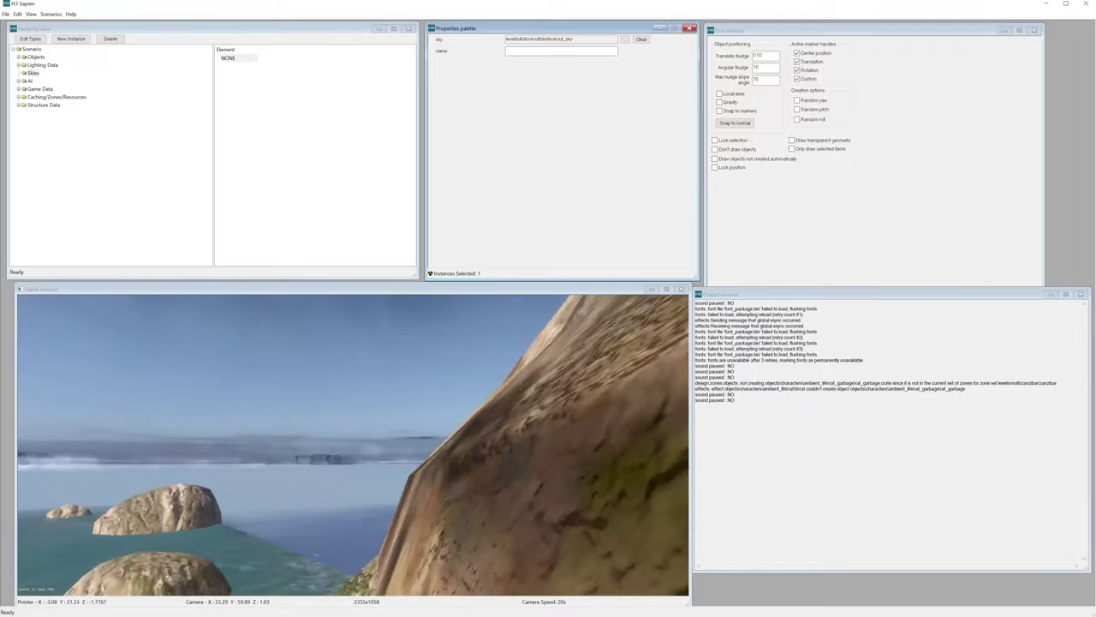
Fly the camera over the island to the sandy beach path in front of the metal barricades.
middle_click_drag(353, 445, 362, 487)
key("shift")
key("r")
key("s")
key("w")
key("w")
key("w")
key("w")
key("s")
key("w")
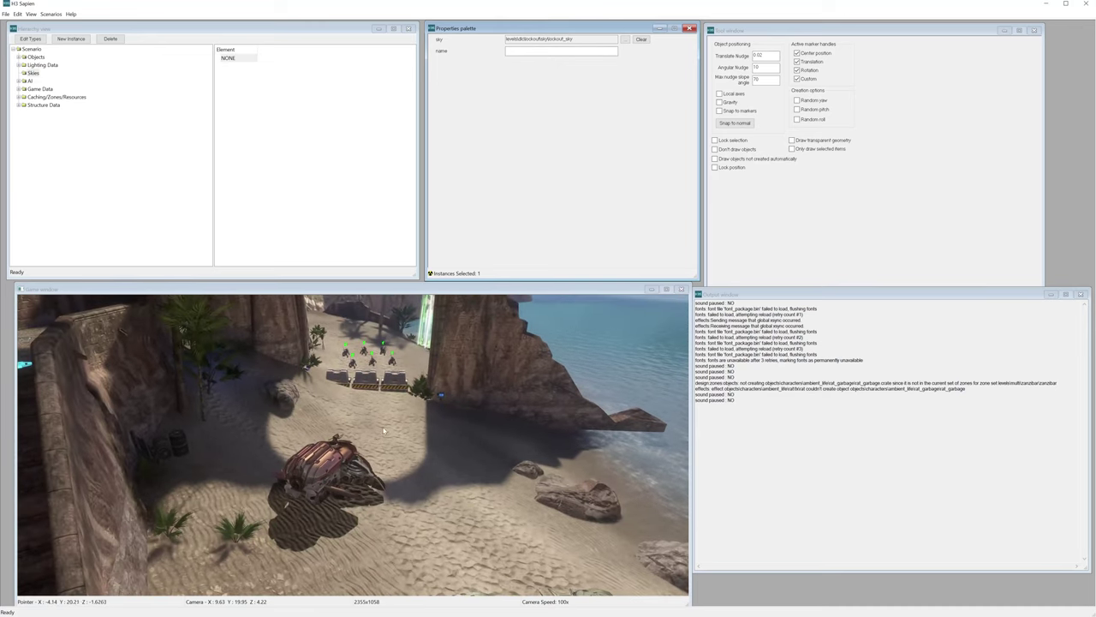
middle_click_drag(383, 430, 480, 459)
key("w")
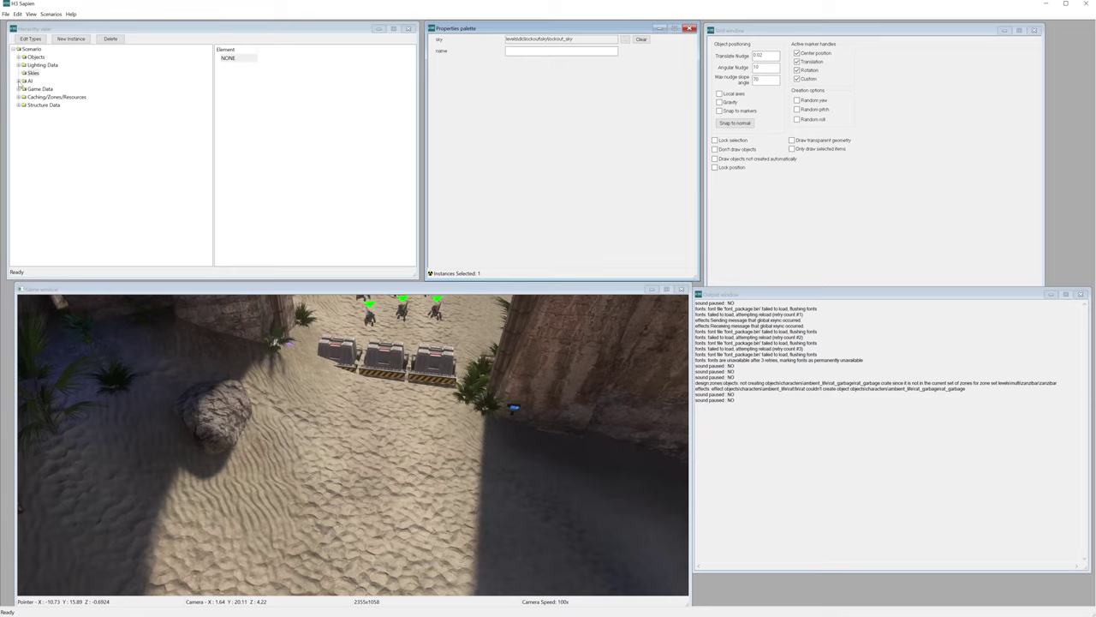
Open the tag picker for adding a new type to the scenario's Creatures objects.
left_click(18, 56)
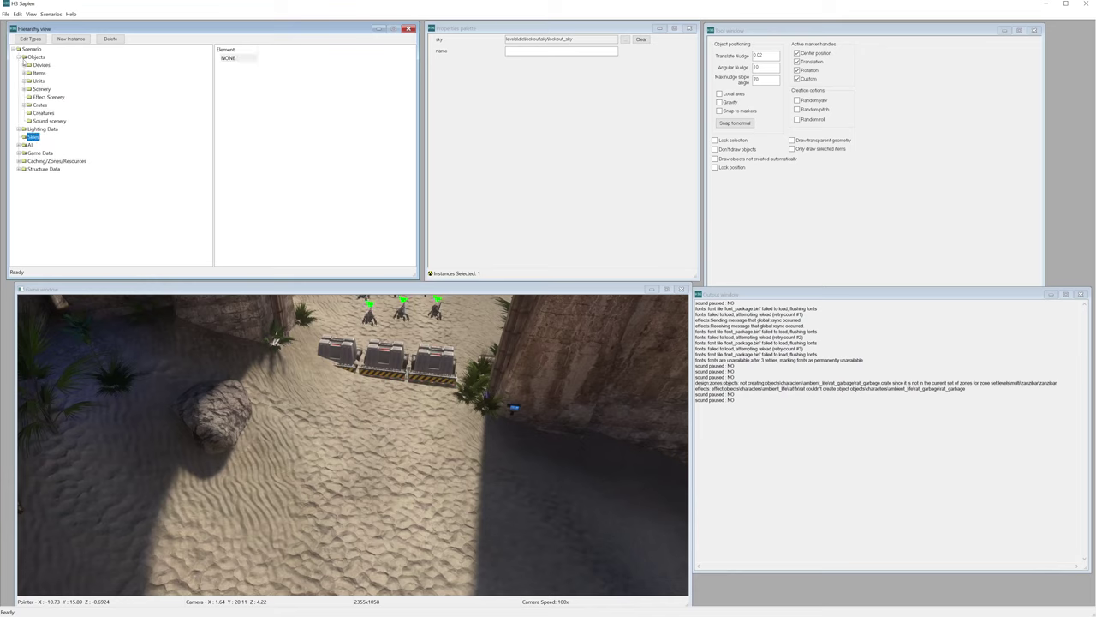
left_click(43, 112)
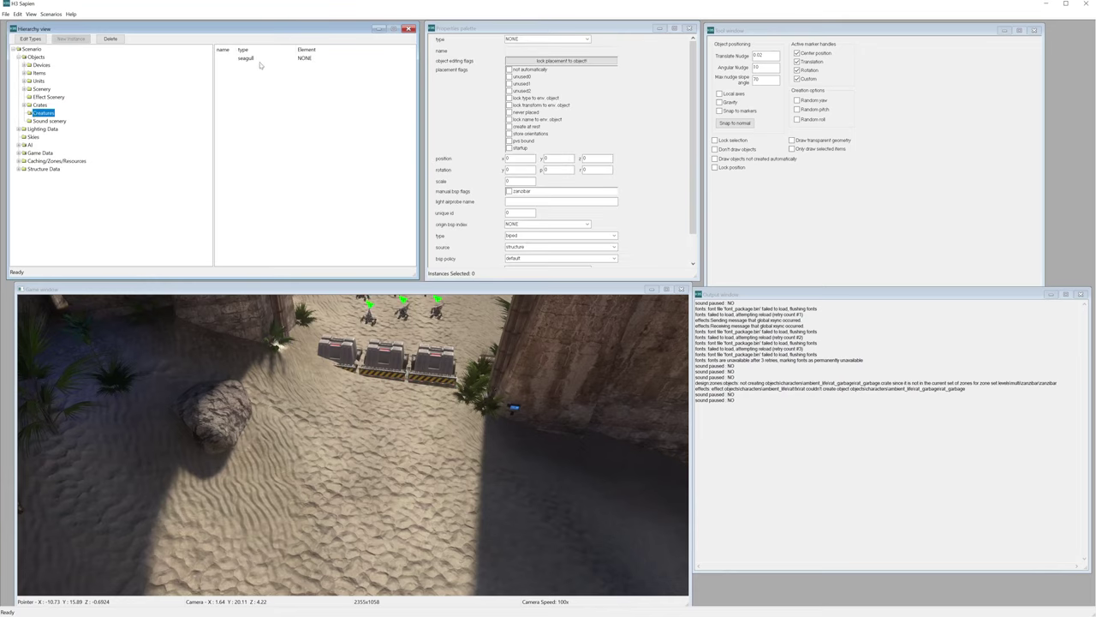
middle_click_drag(343, 325, 344, 291)
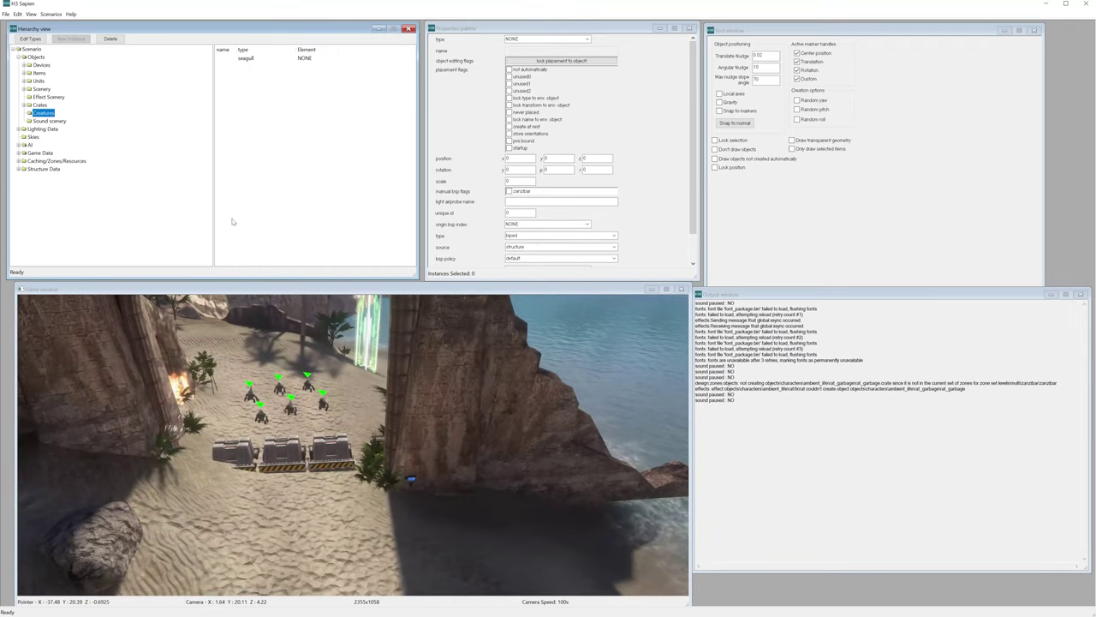
left_click(31, 39)
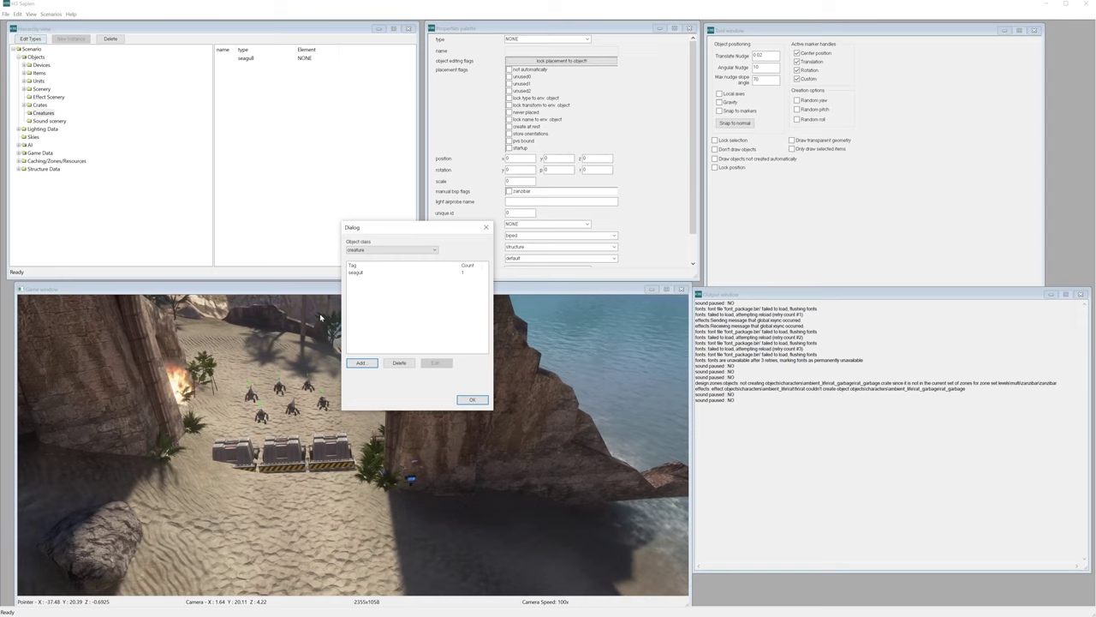
left_click(361, 364)
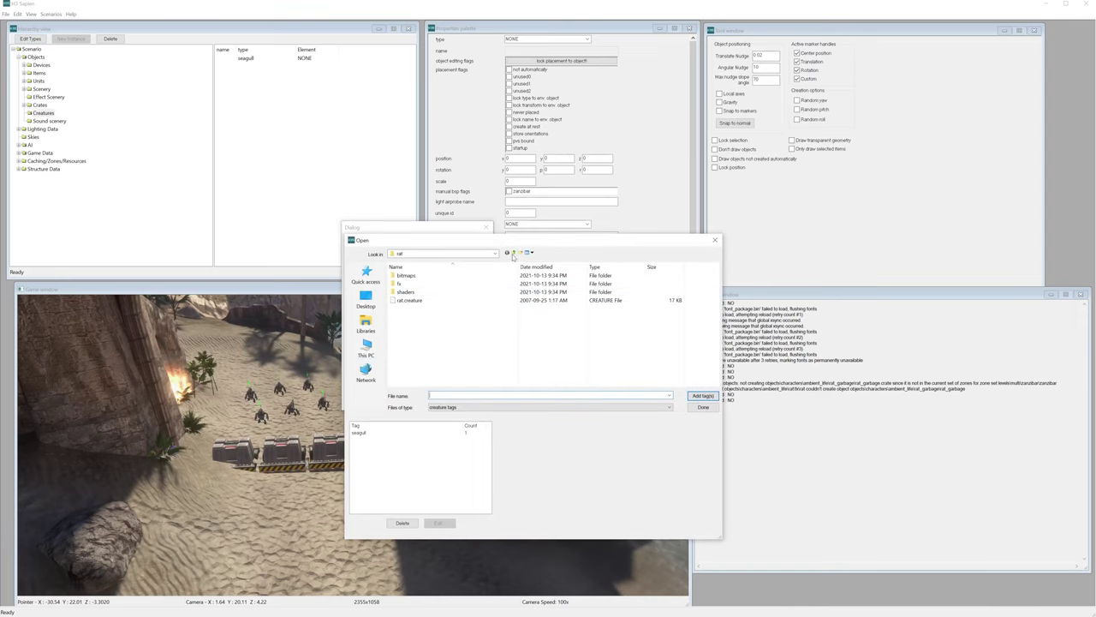
Browse from the tags root to the objects/characters/ambient_life folder in the tag picker.
left_click(513, 254)
left_click(514, 253)
left_click(514, 253)
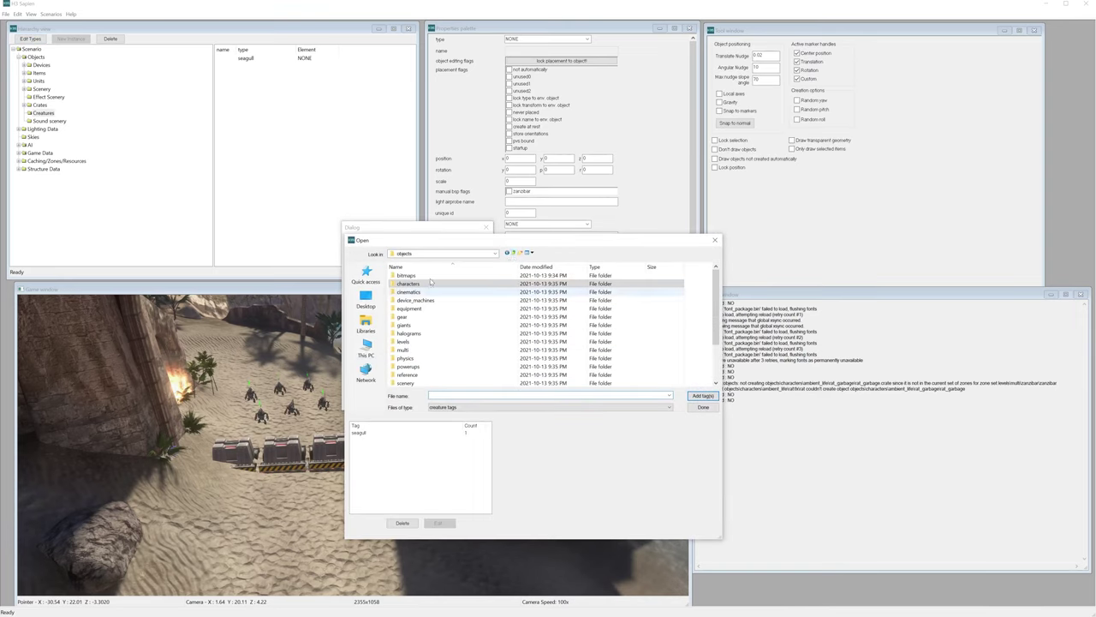
left_click(511, 253)
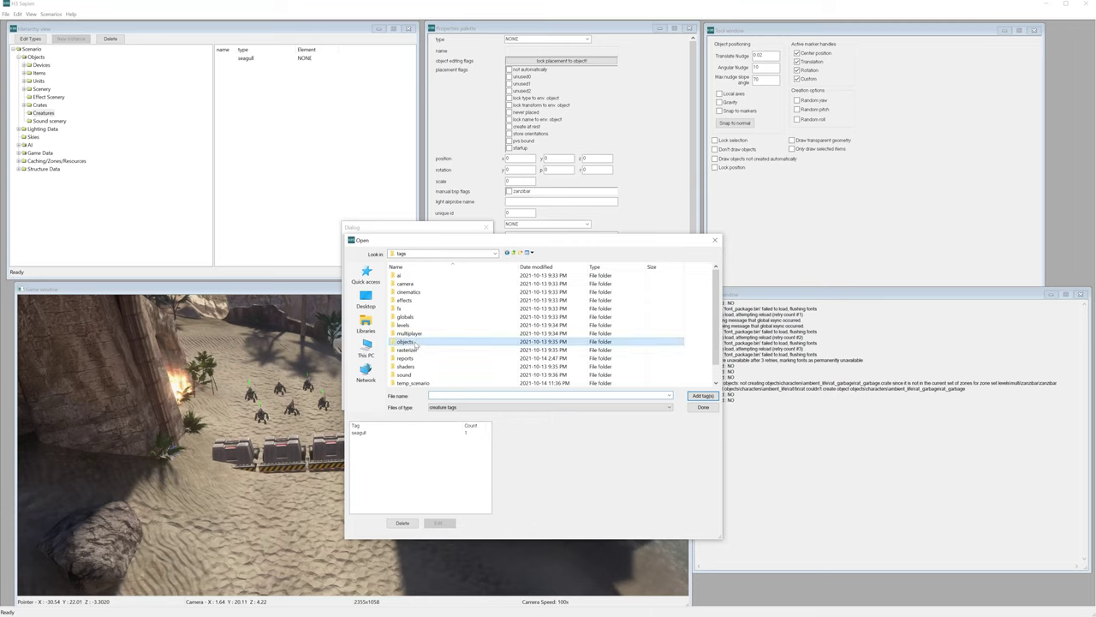
double_click(415, 343)
double_click(417, 284)
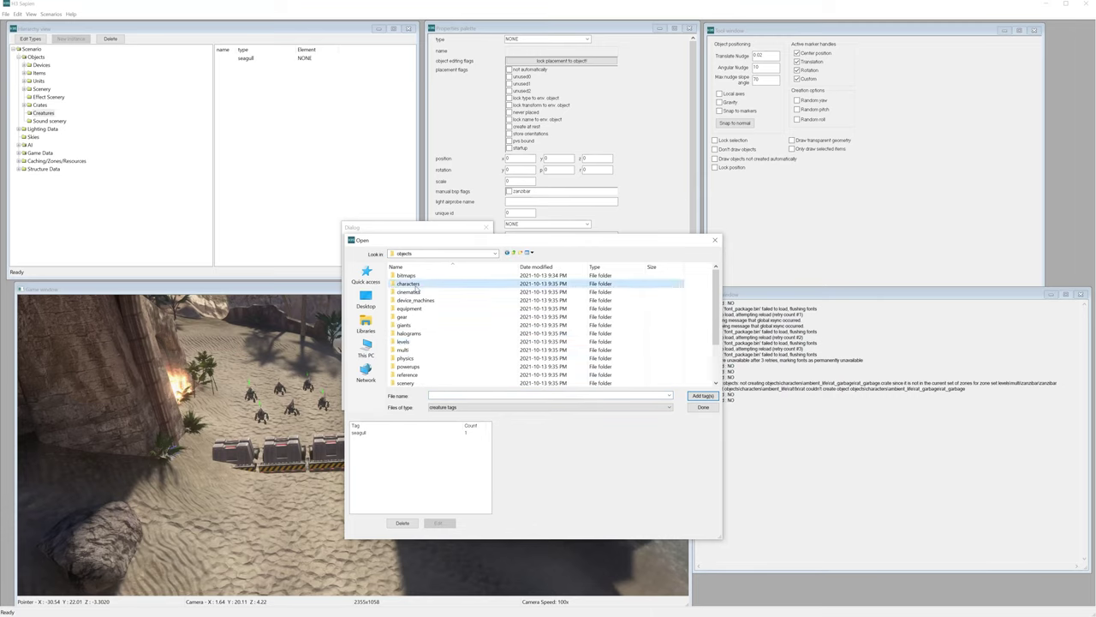
double_click(412, 275)
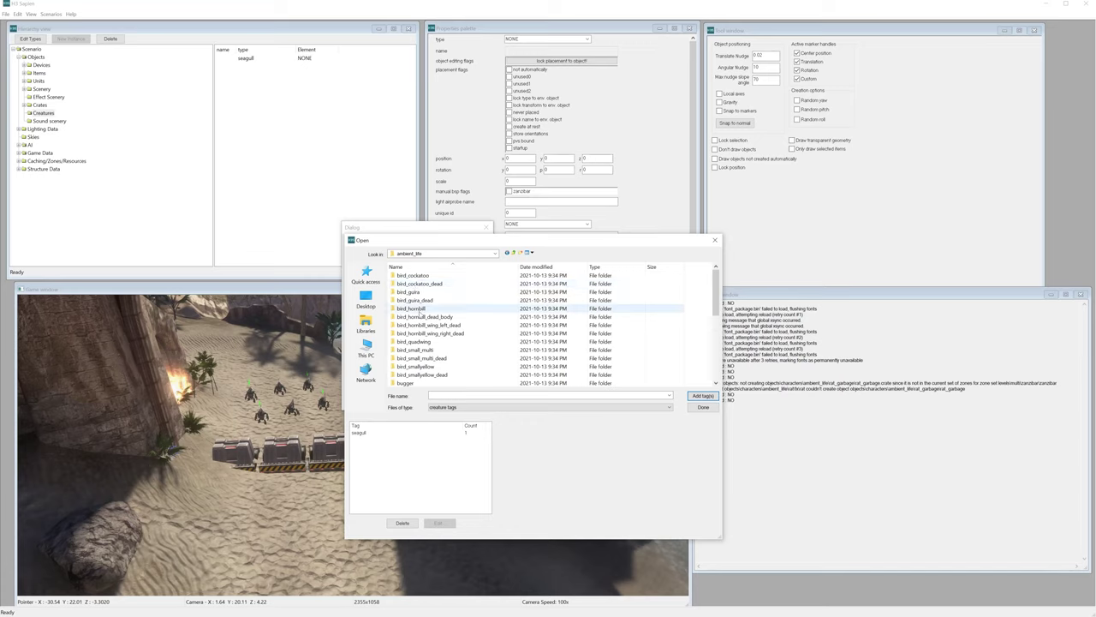
Add rat.creature from the rat folder to the creature types and close the type editor.
scroll(438, 317, "down", 2)
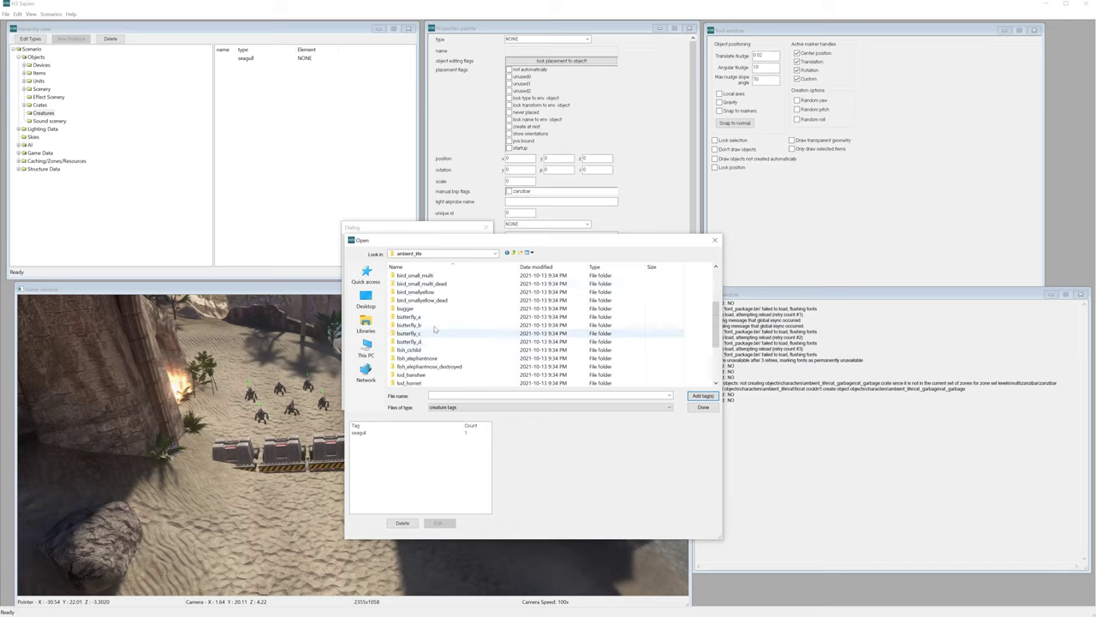
scroll(430, 334, "down", 3)
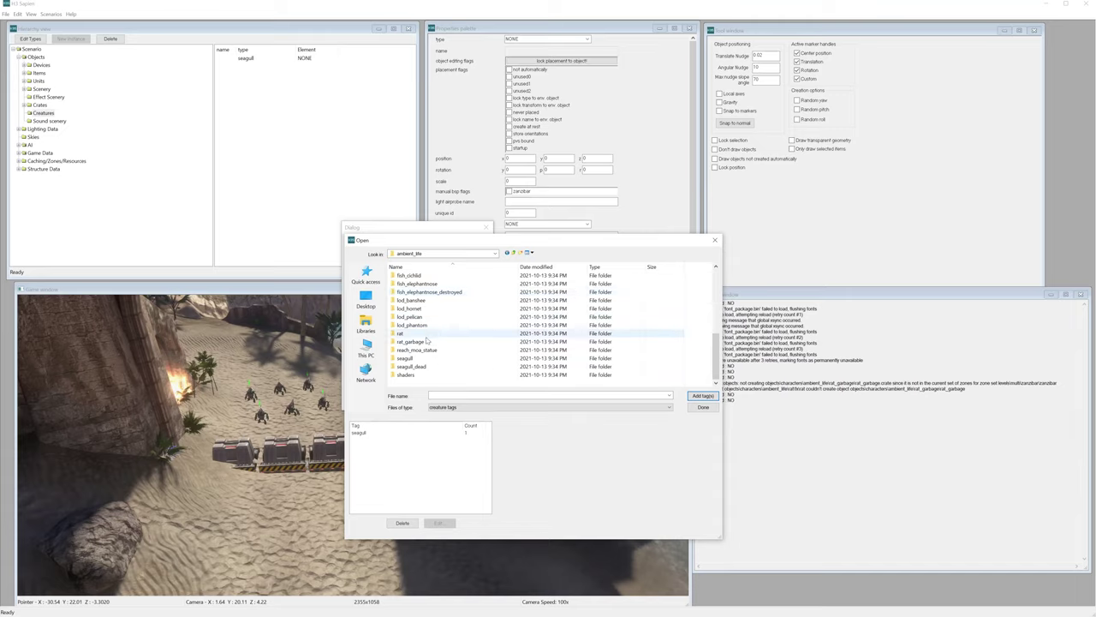
double_click(422, 333)
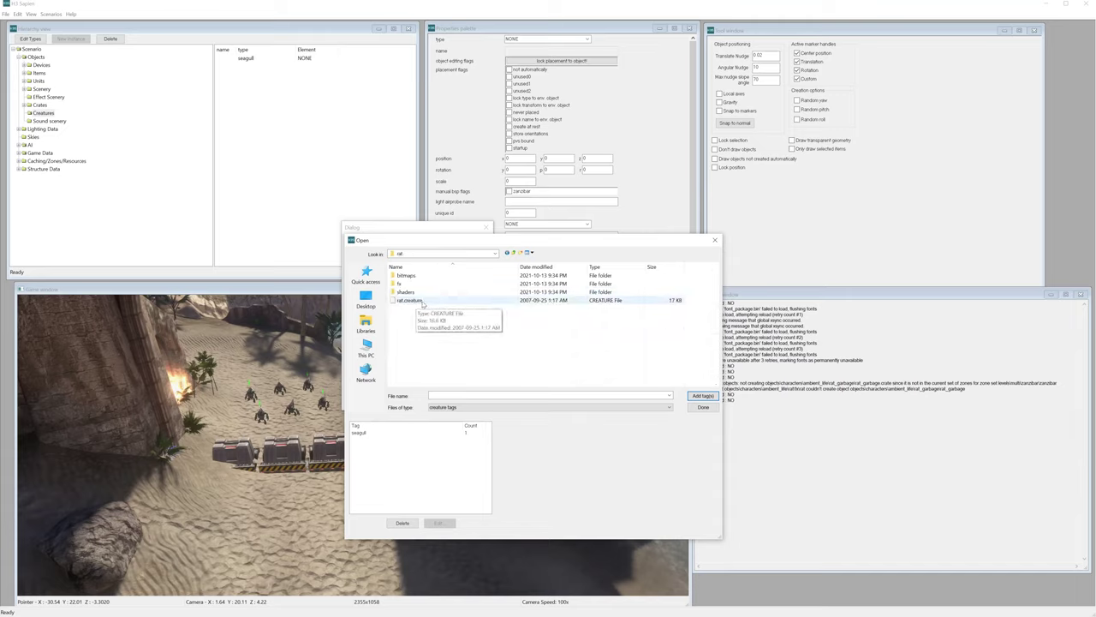
left_click(423, 304)
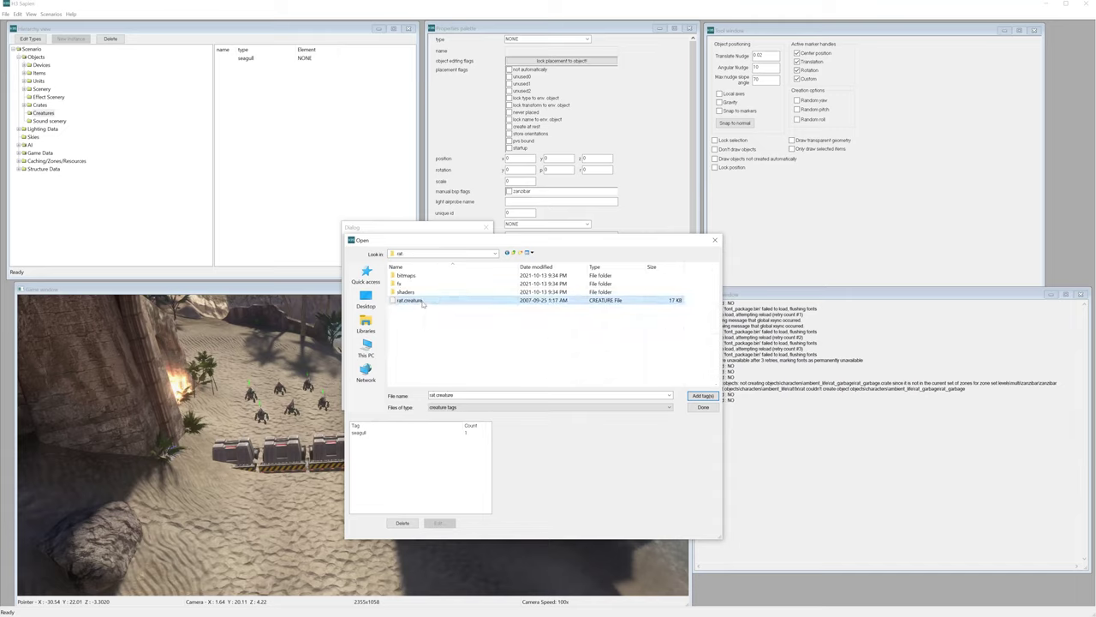
left_click(703, 407)
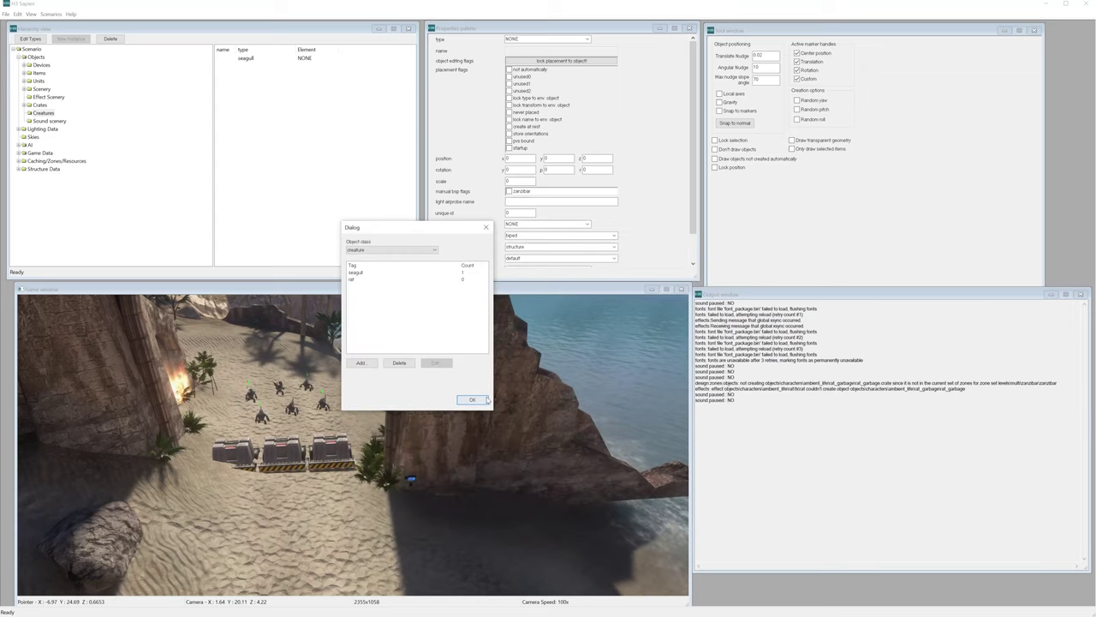
left_click(481, 402)
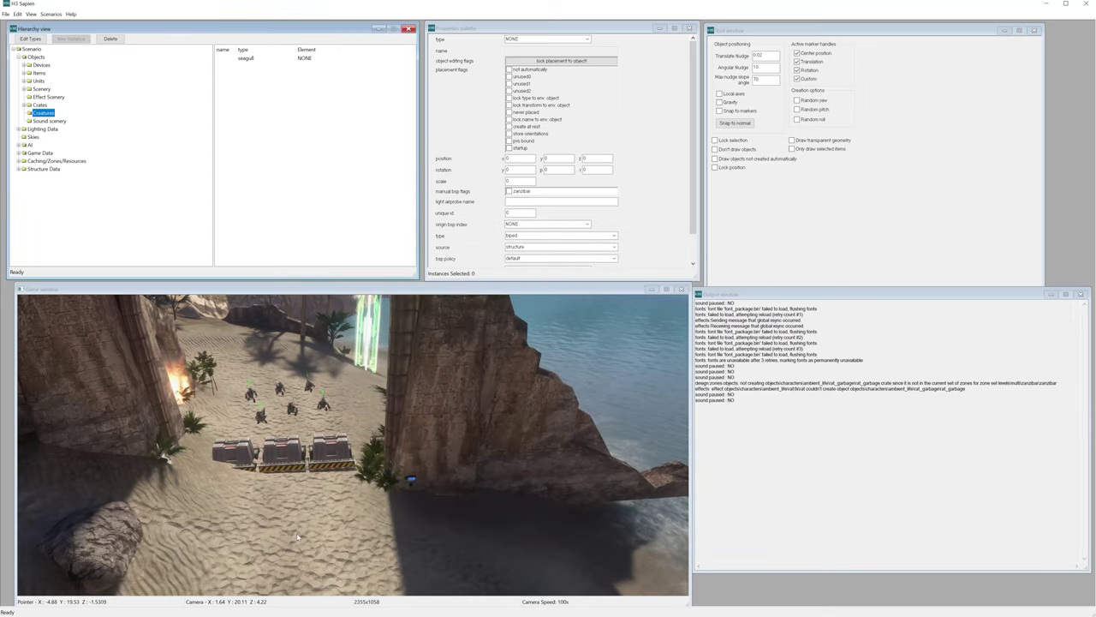
Place a creature on the sand in front of the barricades and set its type to rat.
middle_click_drag(482, 402, 429, 509)
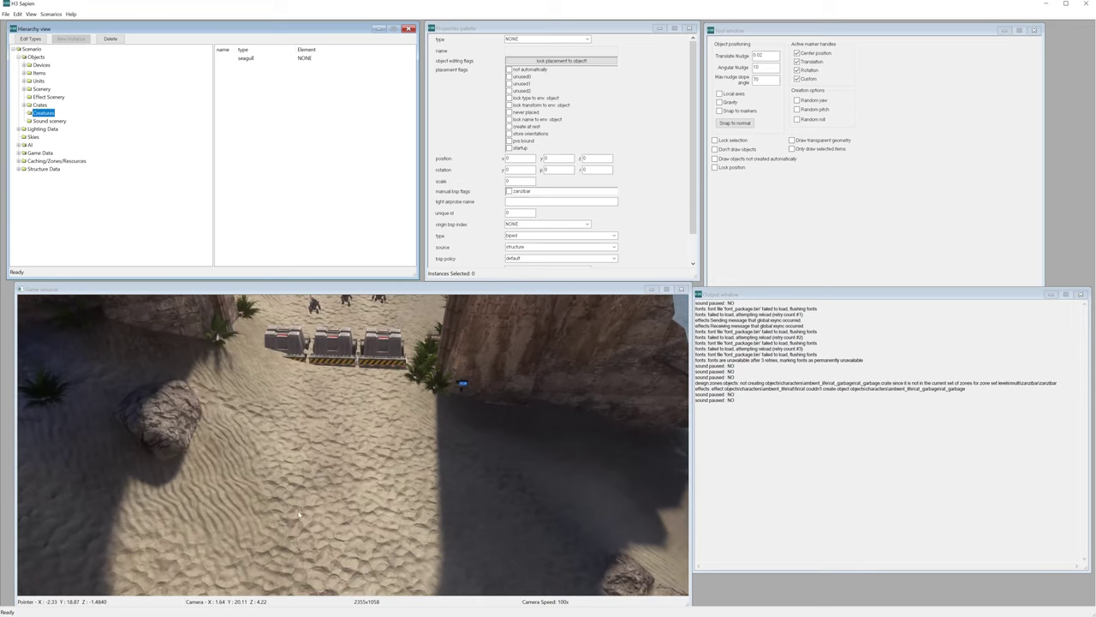
right_click(315, 462)
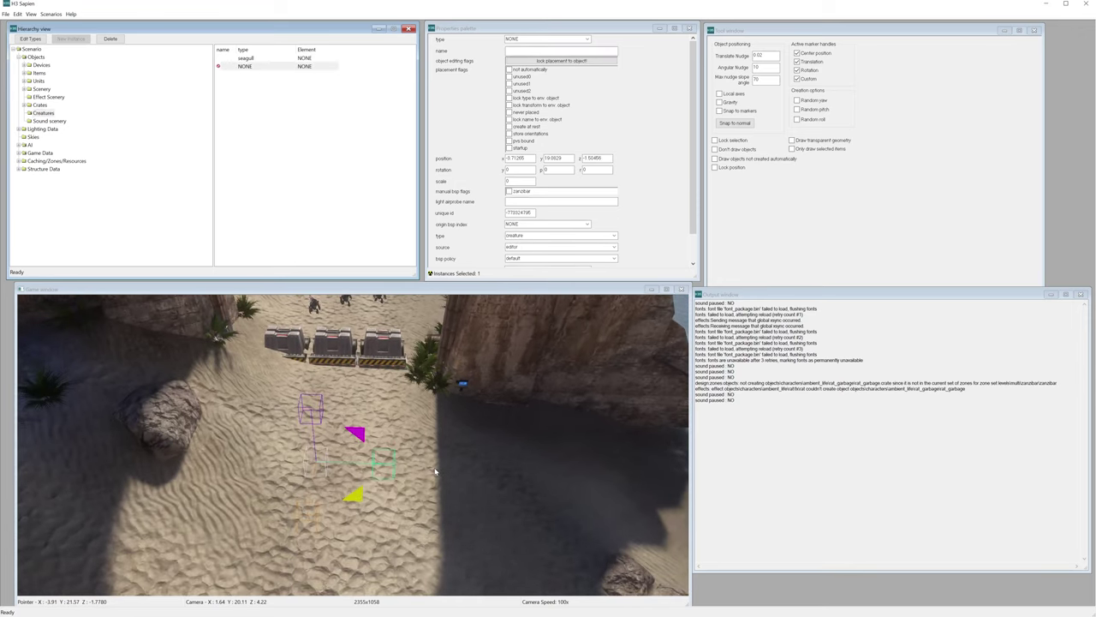
left_click(546, 38)
left_click(526, 58)
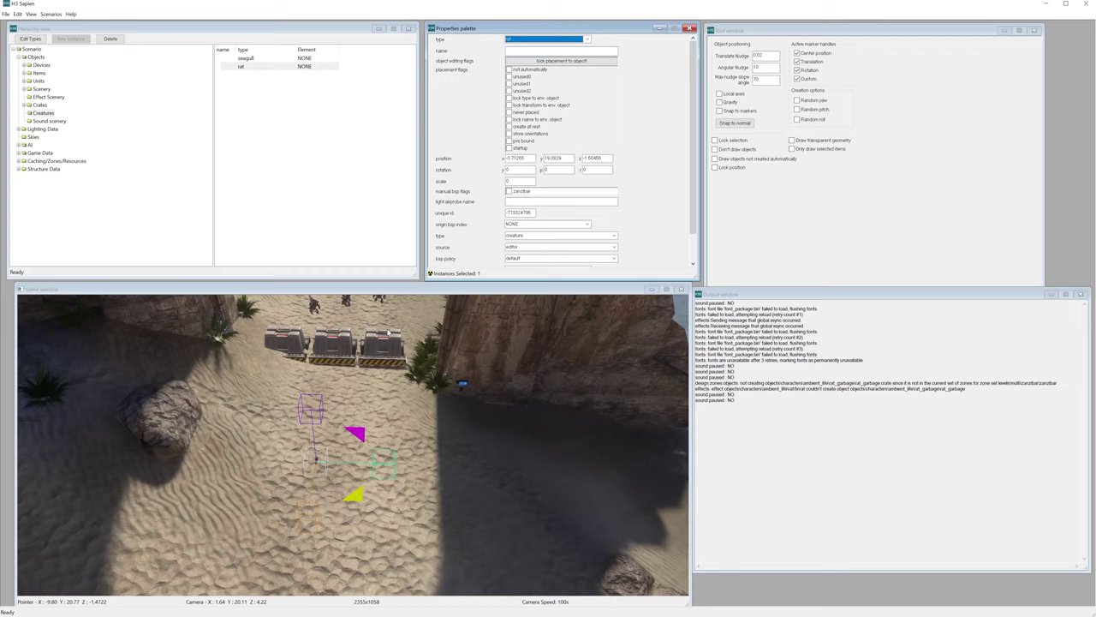
Delete the rat creature instance from the Creatures list.
left_click(283, 68)
key("Delete")
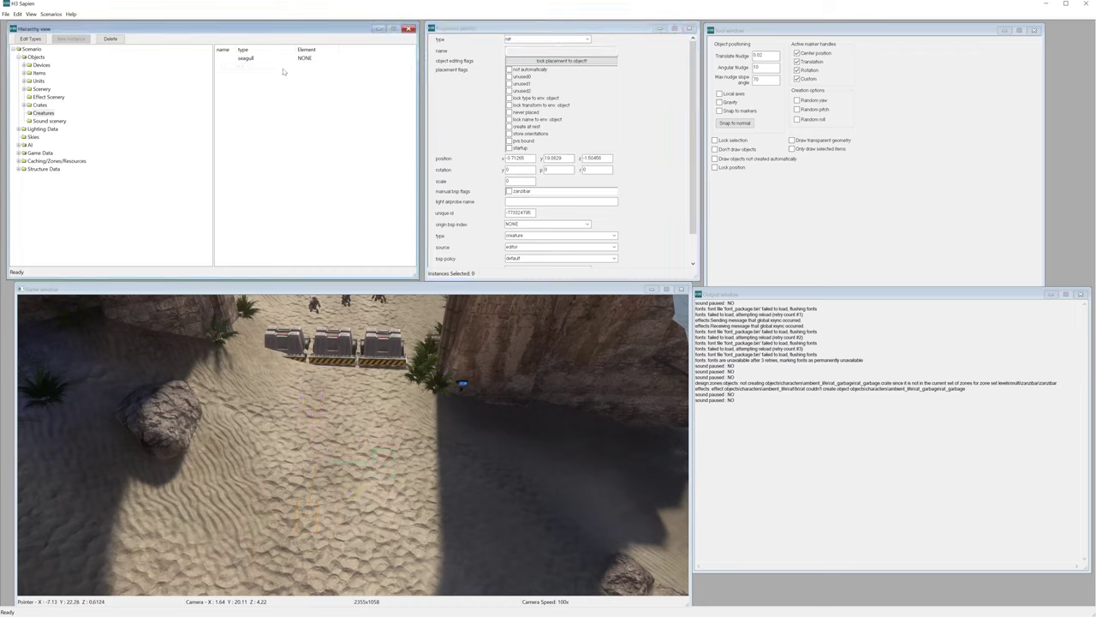
Create a new flock instance under AI Flocks and name it flocks_rat.
left_click(18, 146)
left_click(19, 146)
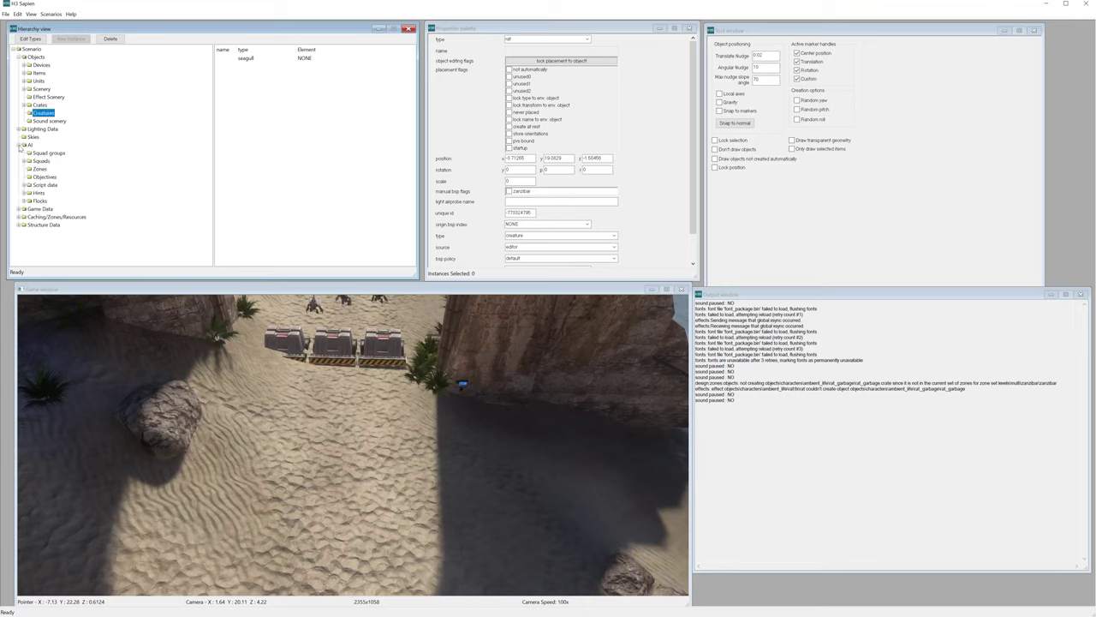
left_click(24, 201)
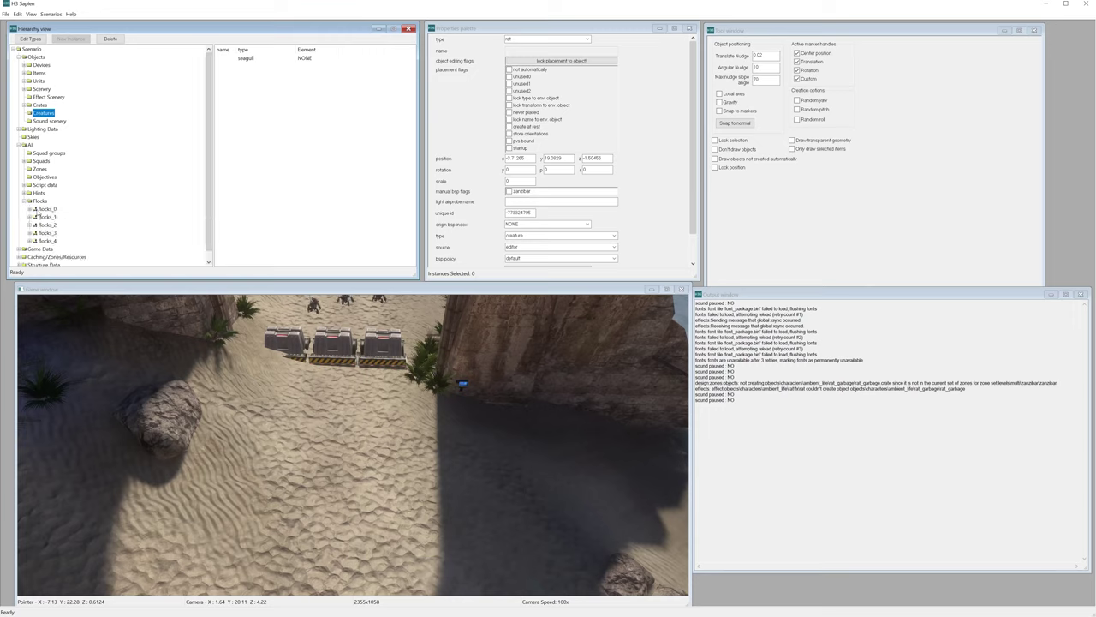
left_click(39, 200)
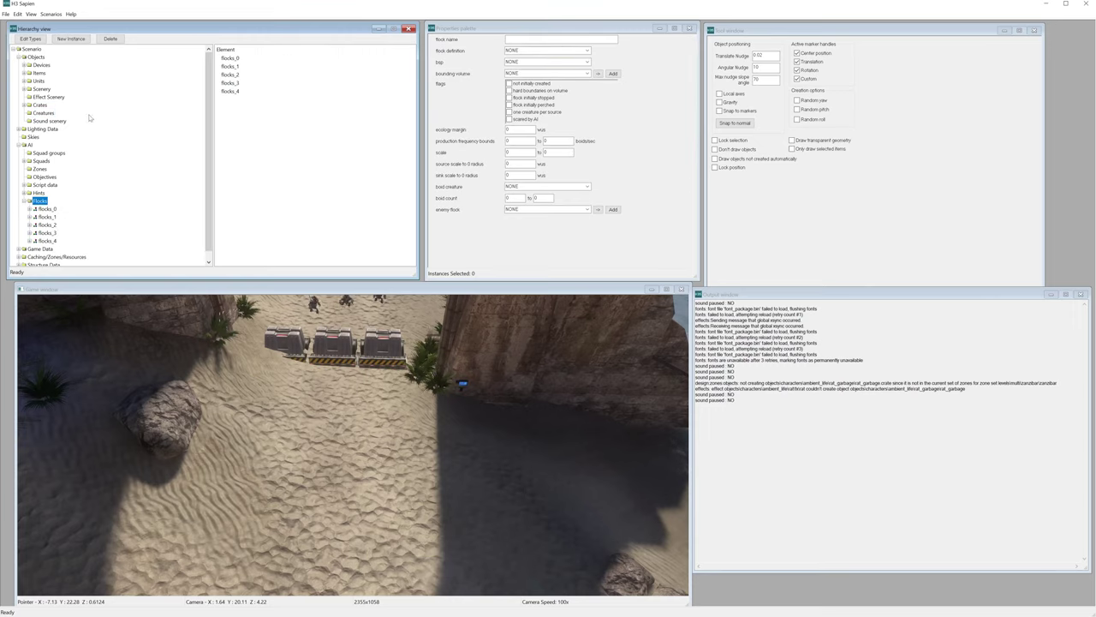
left_click(74, 40)
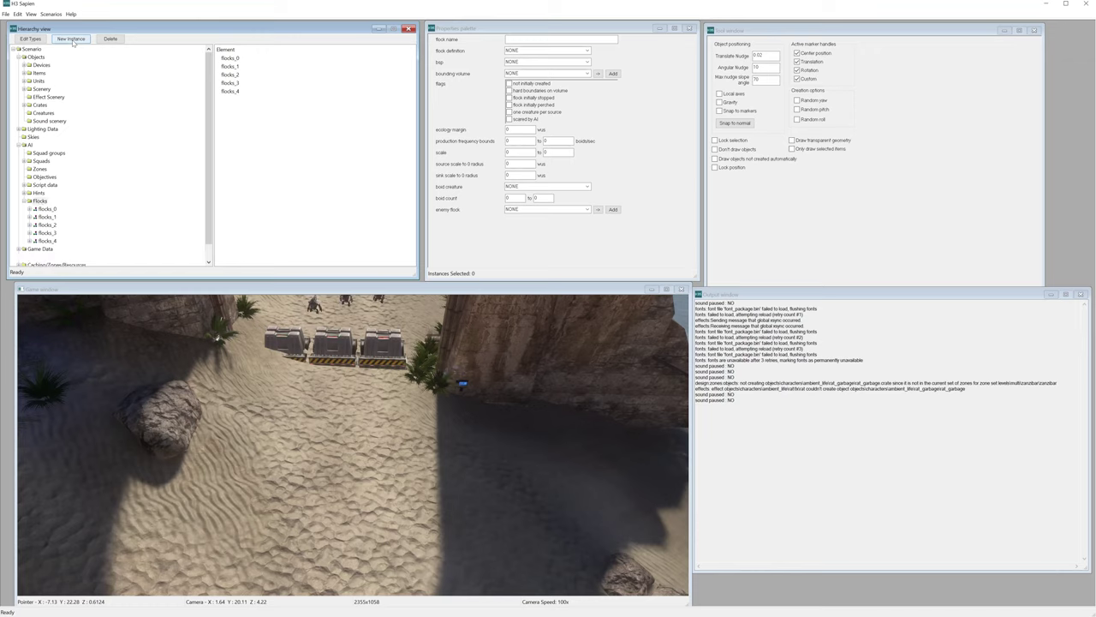
left_click(51, 250)
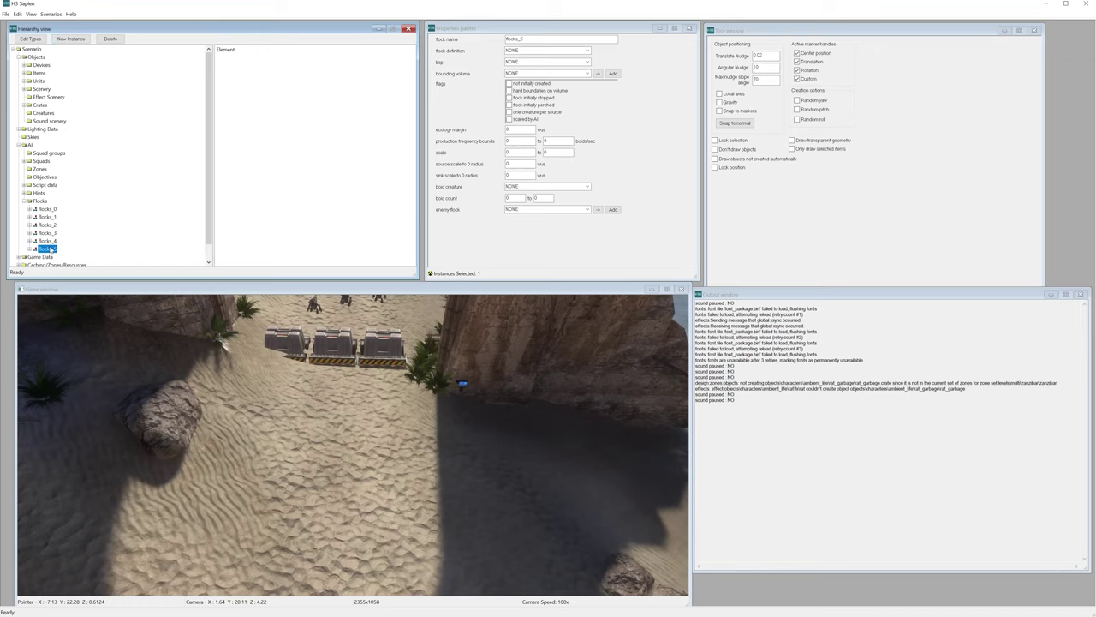
left_click(539, 39)
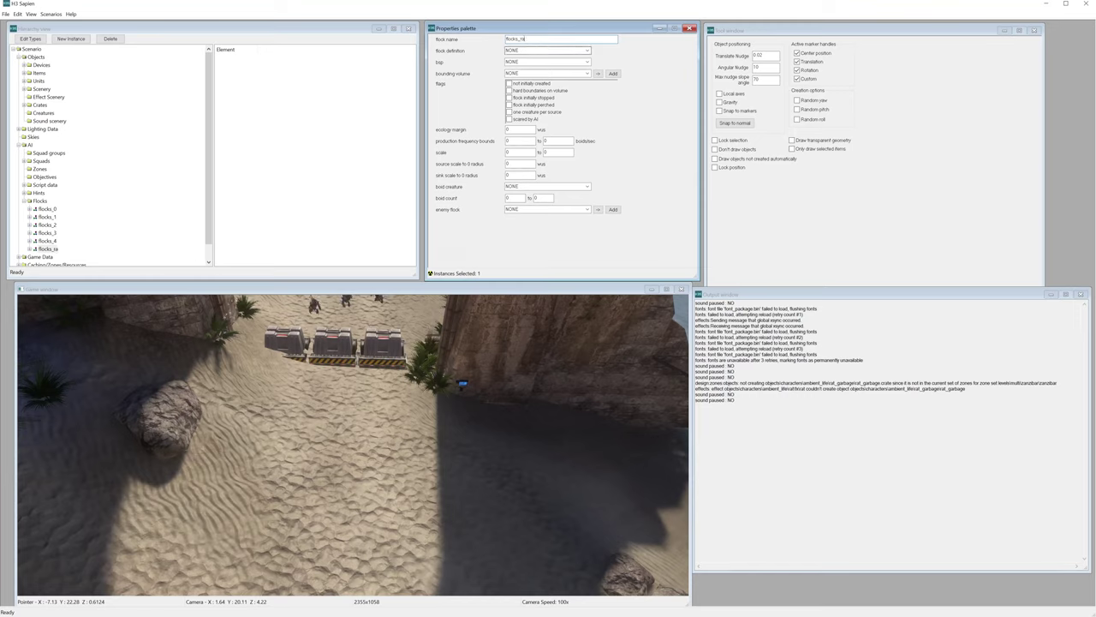
Set the rat flock's flock definition to seagull_flock and its bsp to zanzibar.
left_click(520, 52)
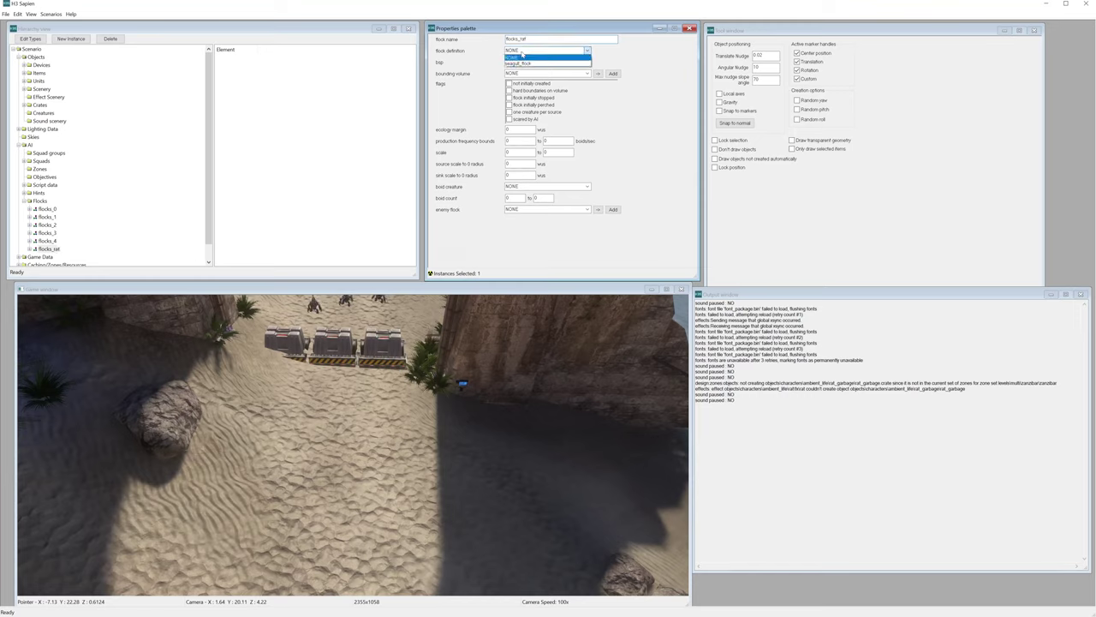
left_click(527, 65)
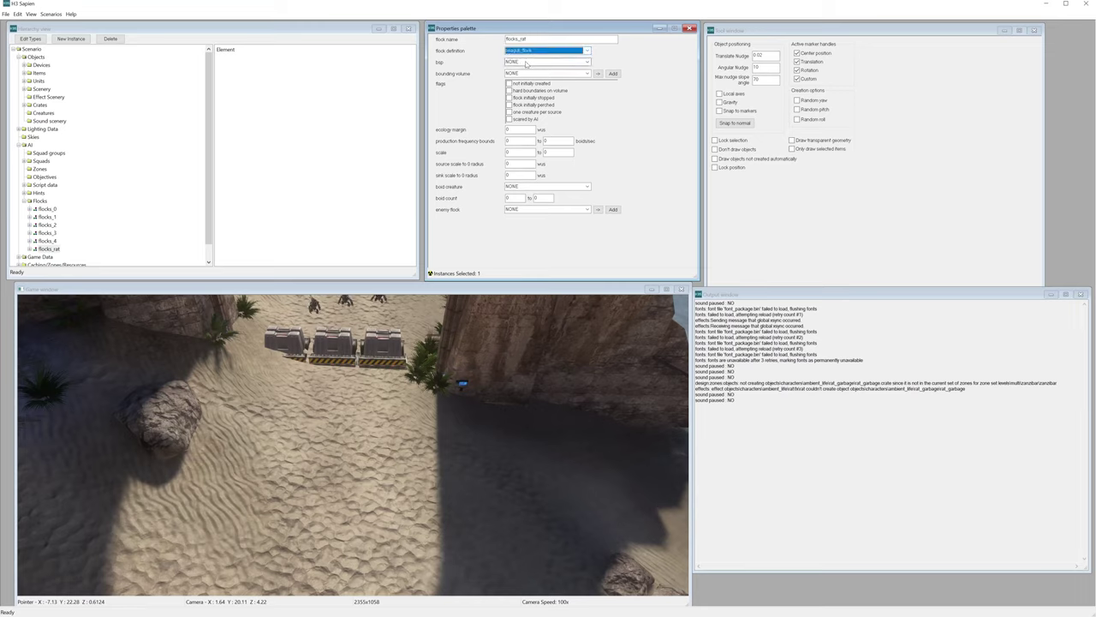
left_click(527, 64)
left_click(519, 78)
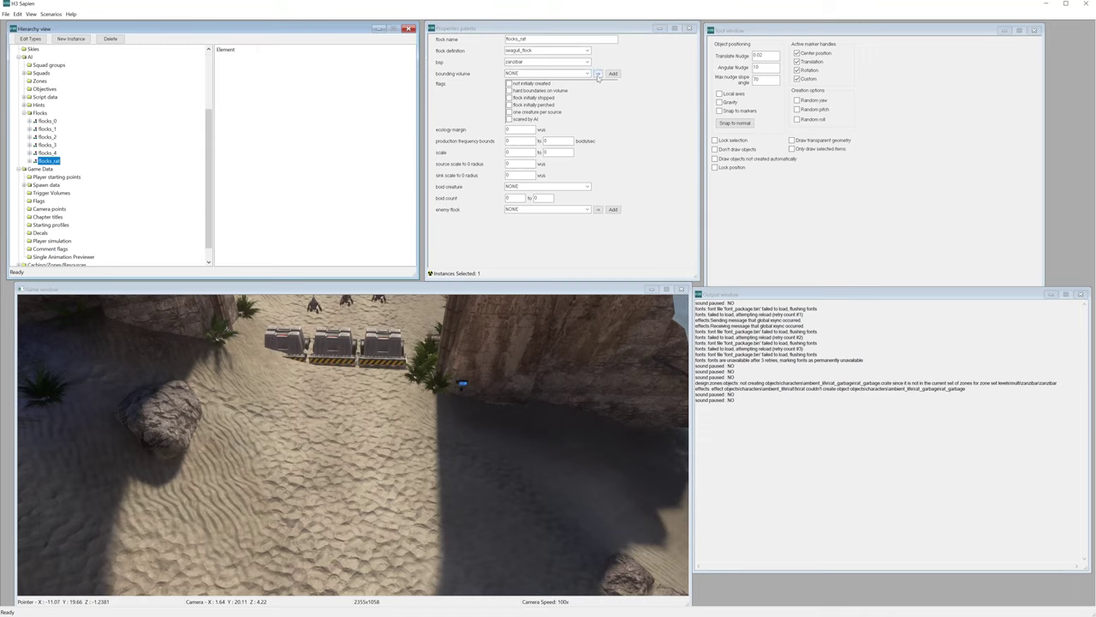
Place a new trigger volume on the sand in front of the barricades and name it rats.
left_click(51, 192)
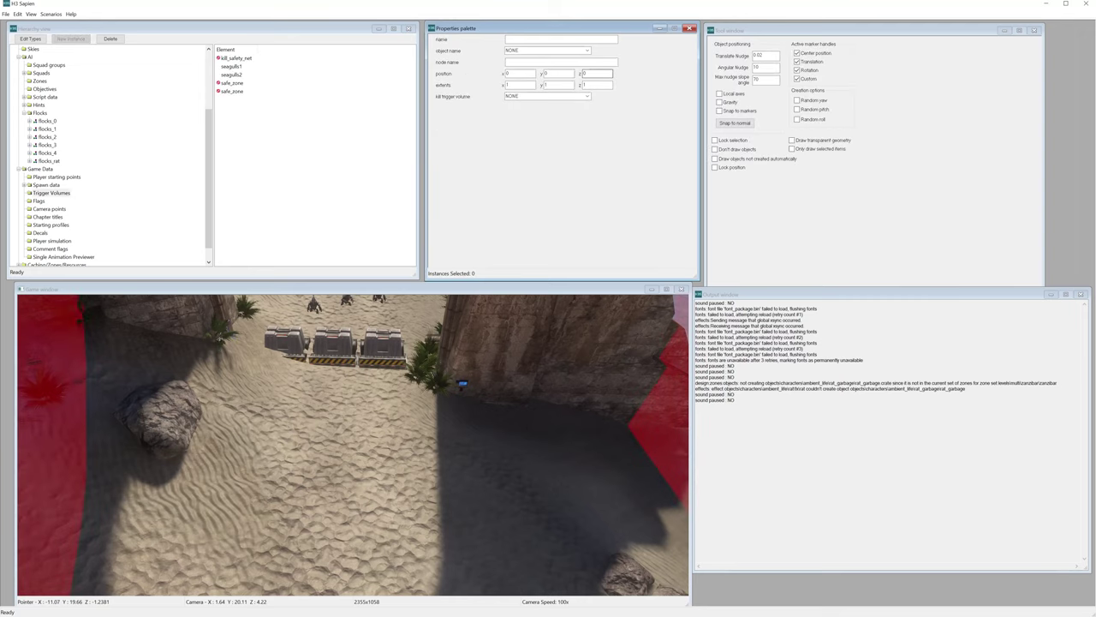
right_click(332, 453)
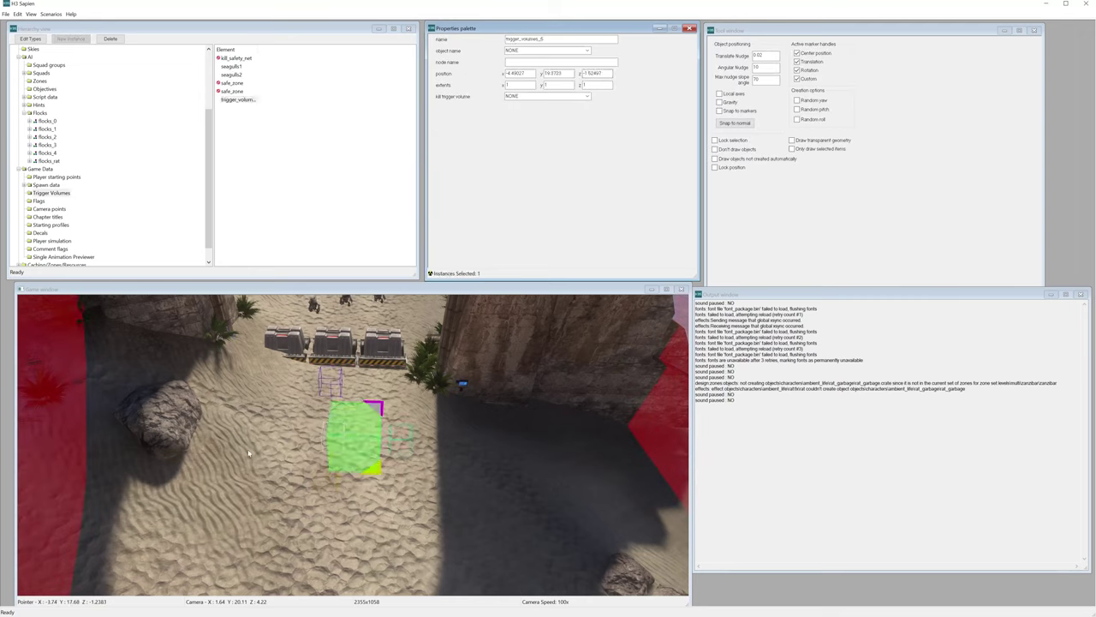
left_click(238, 101)
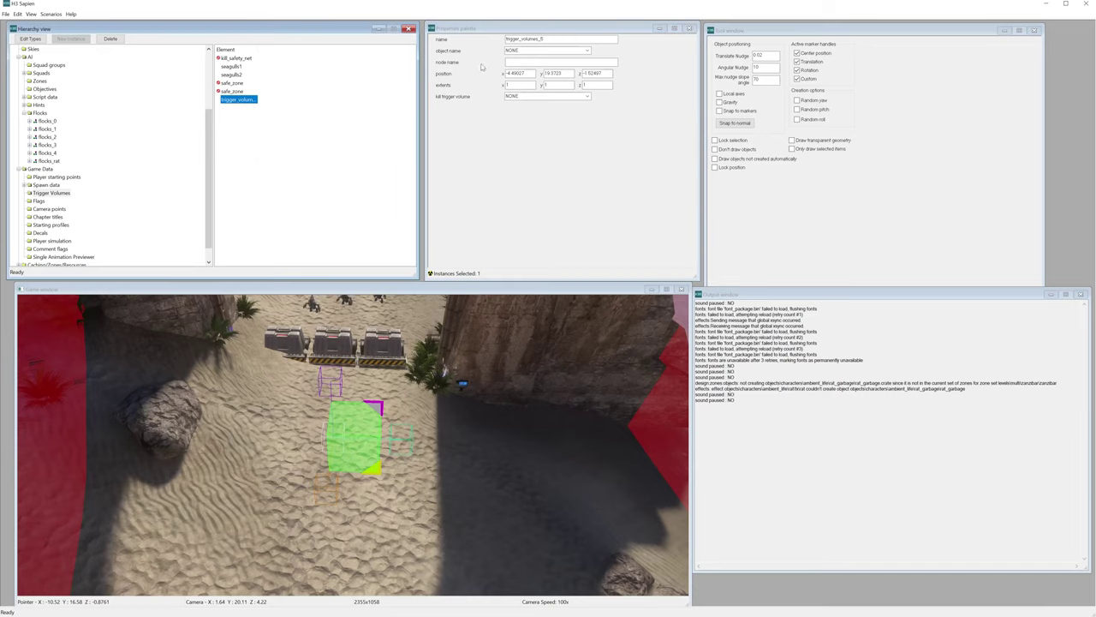
double_click(531, 39)
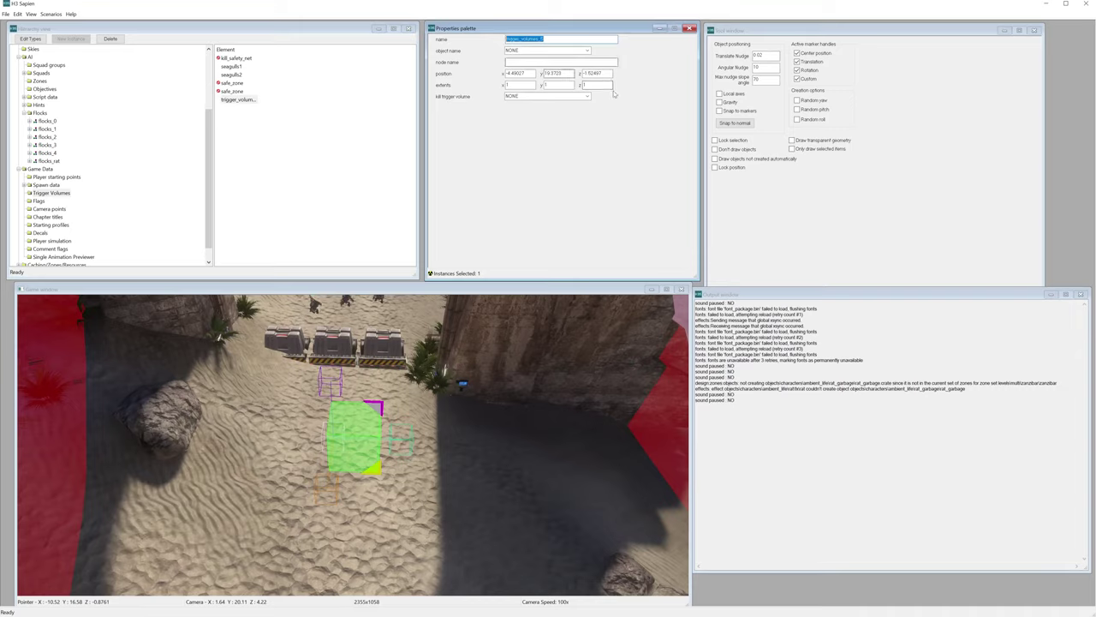
type("rats")
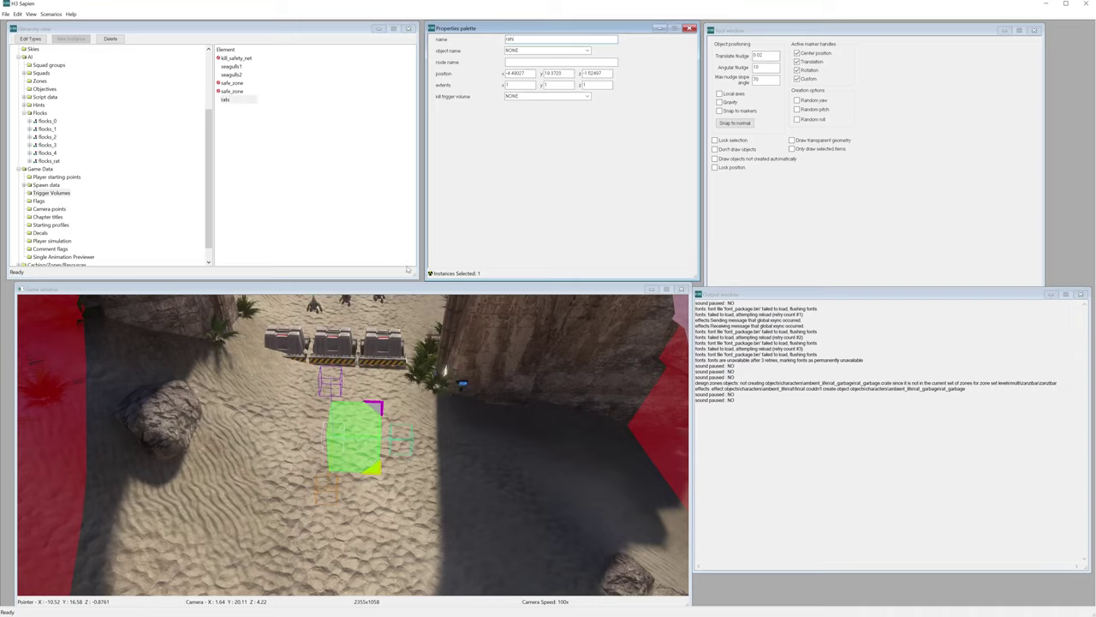
Stretch the rats trigger volume across the sand to about 2.6 in x and 5.6 in y.
left_click(274, 171)
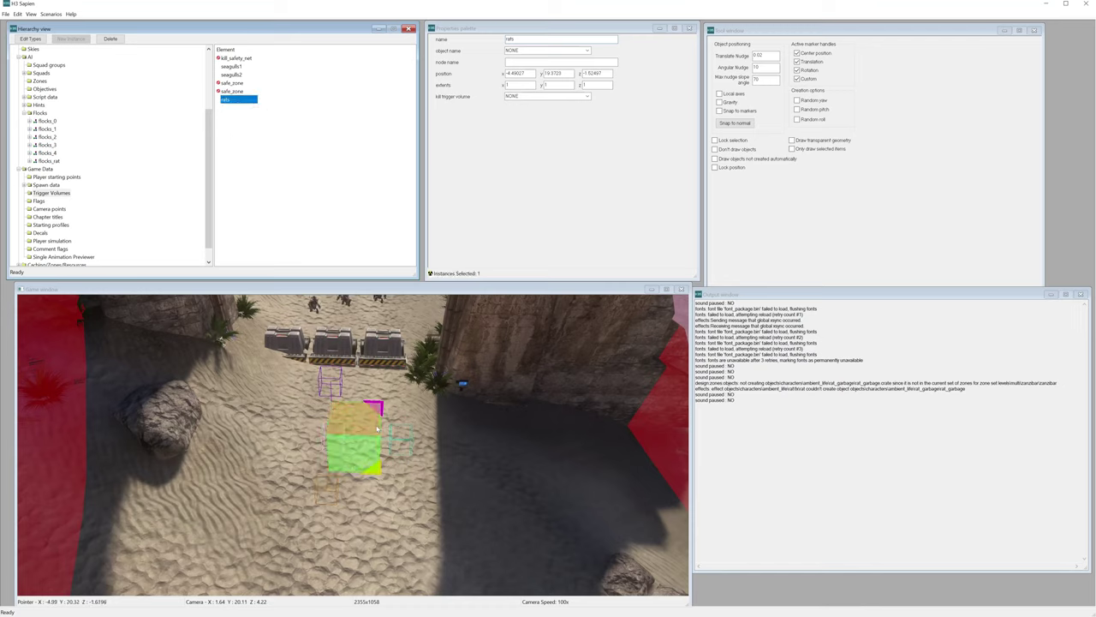
left_click_drag(348, 455, 348, 513)
middle_click_drag(405, 491, 326, 491)
key("d")
key("shift")
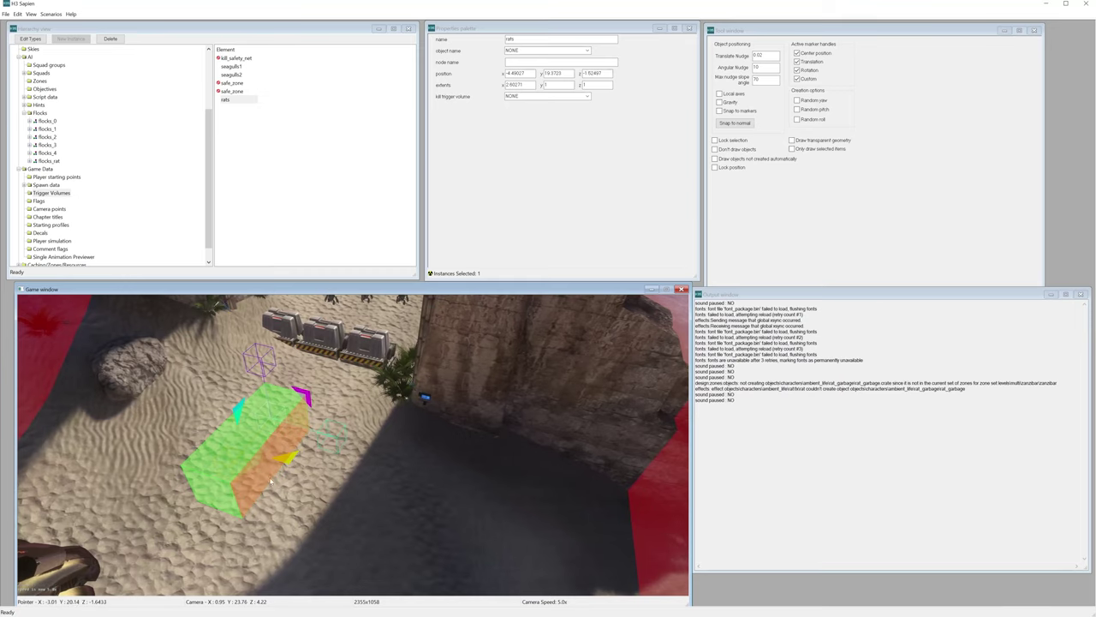
left_click_drag(271, 481, 534, 512)
key("a")
middle_click_drag(323, 480, 458, 480)
key("a")
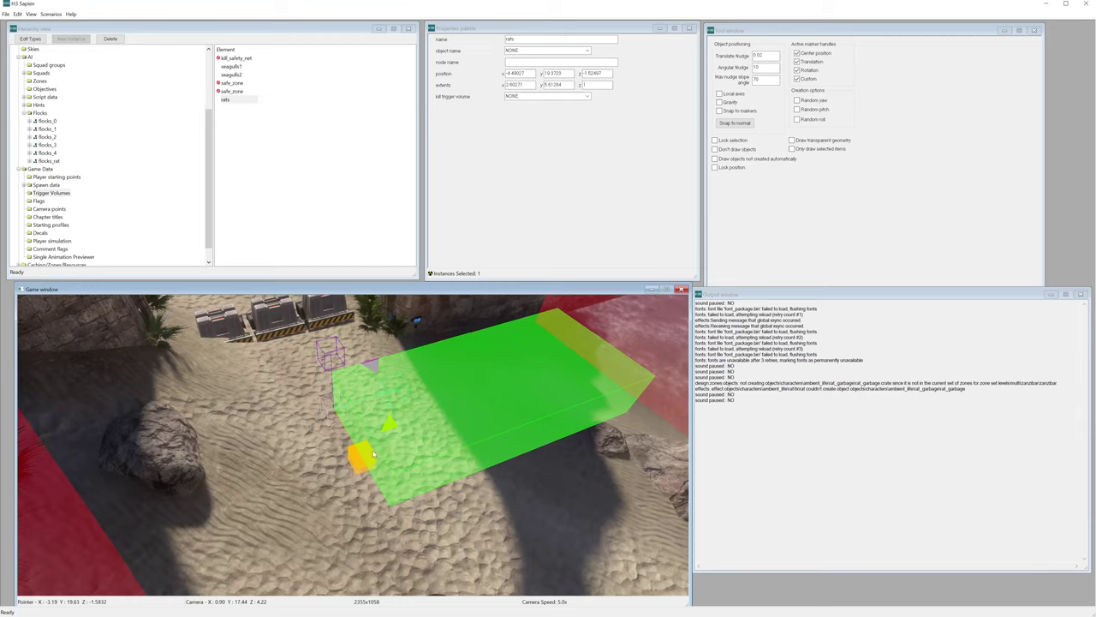
Extend the remaining sides of the rats trigger volume so it covers the sand between the barricades and the shoreline rocks.
left_click_drag(384, 467, 206, 520)
key("w")
middle_click_drag(206, 520, 334, 474)
key("a")
left_click_drag(374, 464, 258, 508)
key("d")
middle_click_drag(283, 499, 158, 499)
left_click_drag(333, 457, 324, 527)
key("w")
middle_click_drag(338, 465, 386, 449)
middle_click_drag(300, 393, 296, 421)
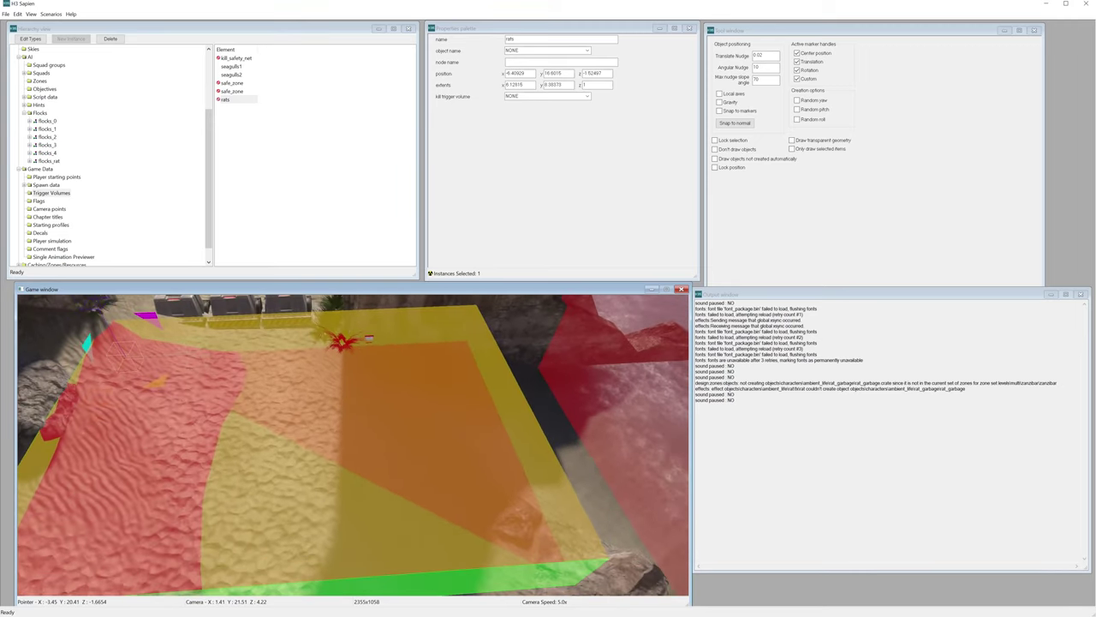
Assign the rats trigger volume as the bounding volume of flocks_rat.
left_click(45, 160)
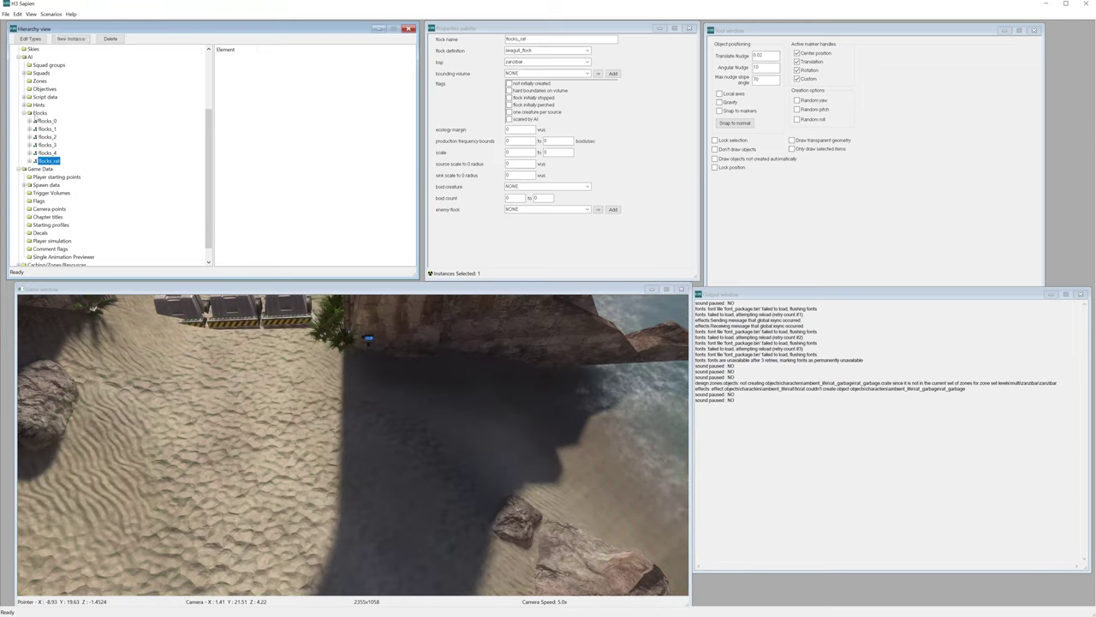
left_click(538, 73)
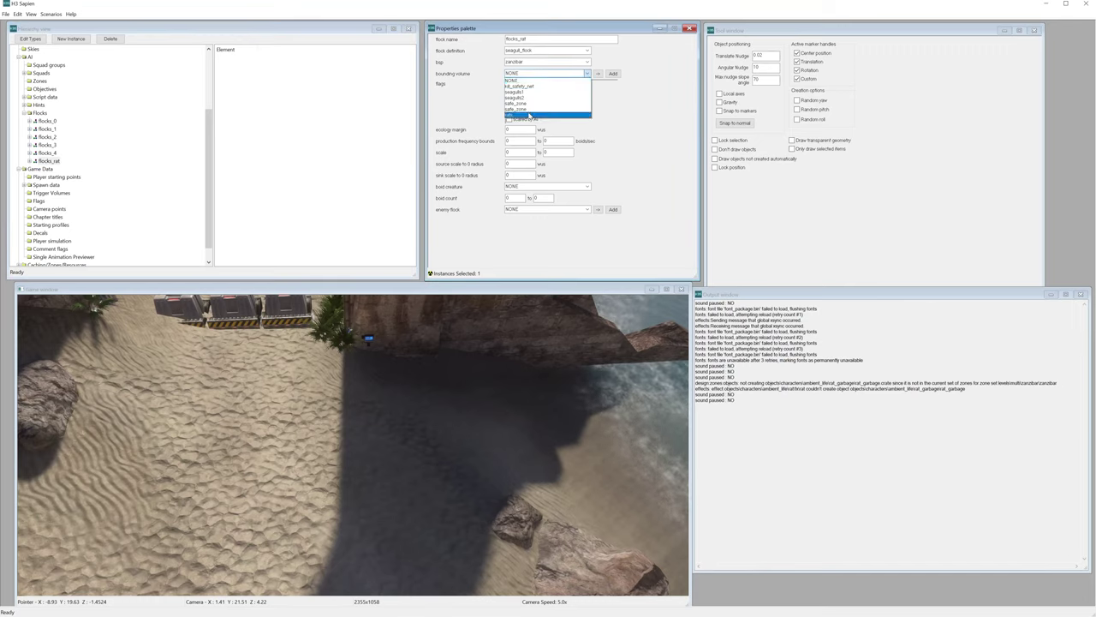
left_click(531, 114)
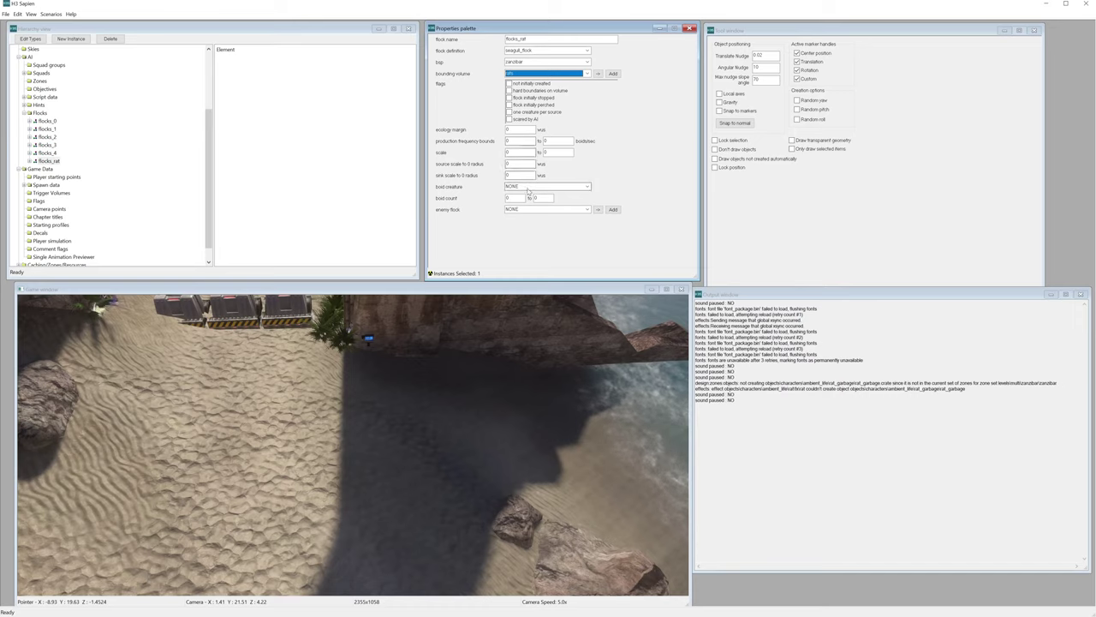
Set the rat flock's production frequency bounds to 5 to 10 boids/sec and its scale to 1 to 1.2.
left_click(509, 141)
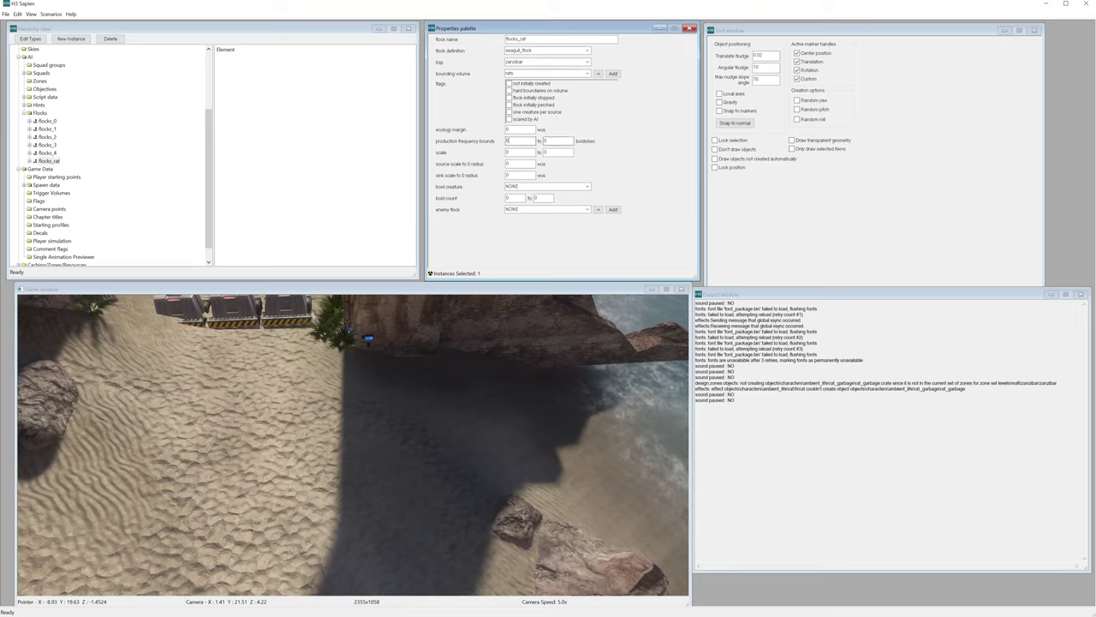
type("10")
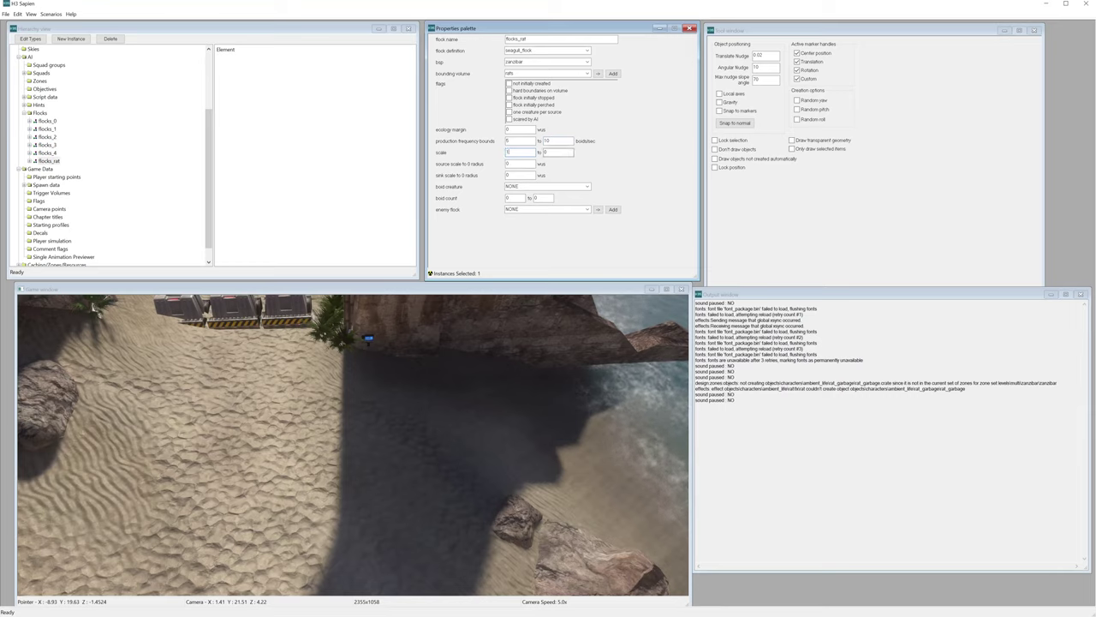
Set the rat flock's boid creature to rat and its boid count to 40 to 50.
left_click(541, 187)
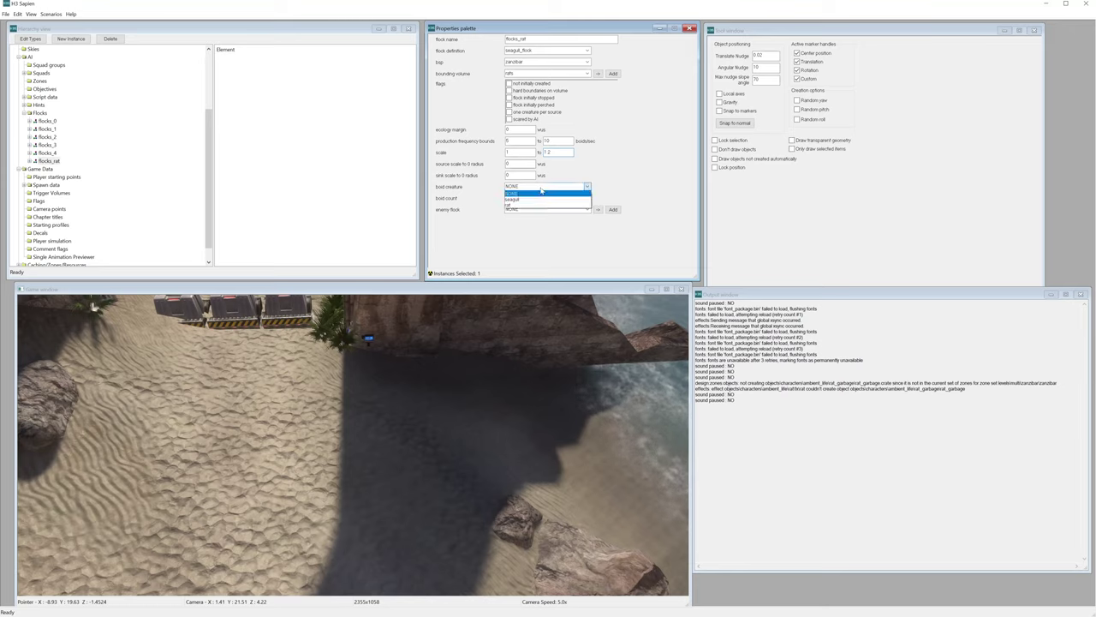
left_click(539, 205)
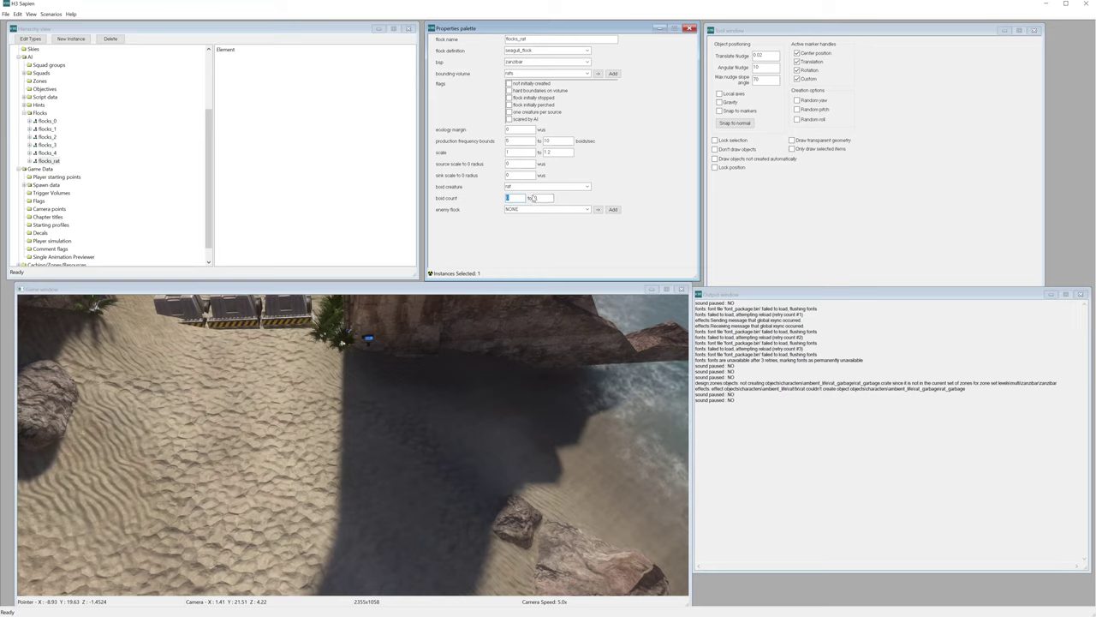
type("50")
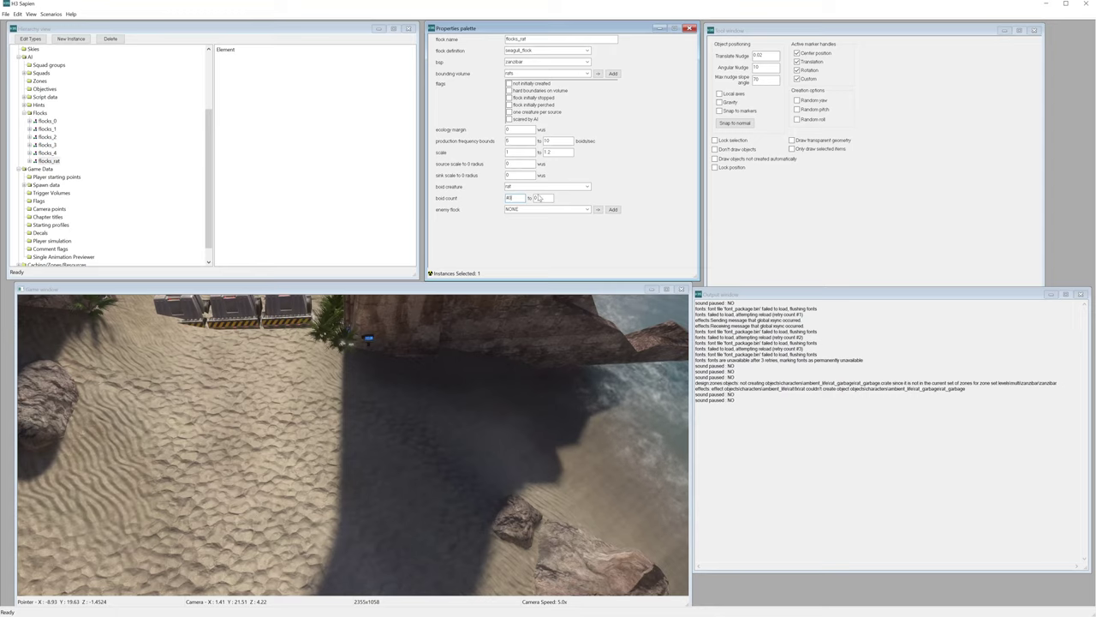
key("Tab")
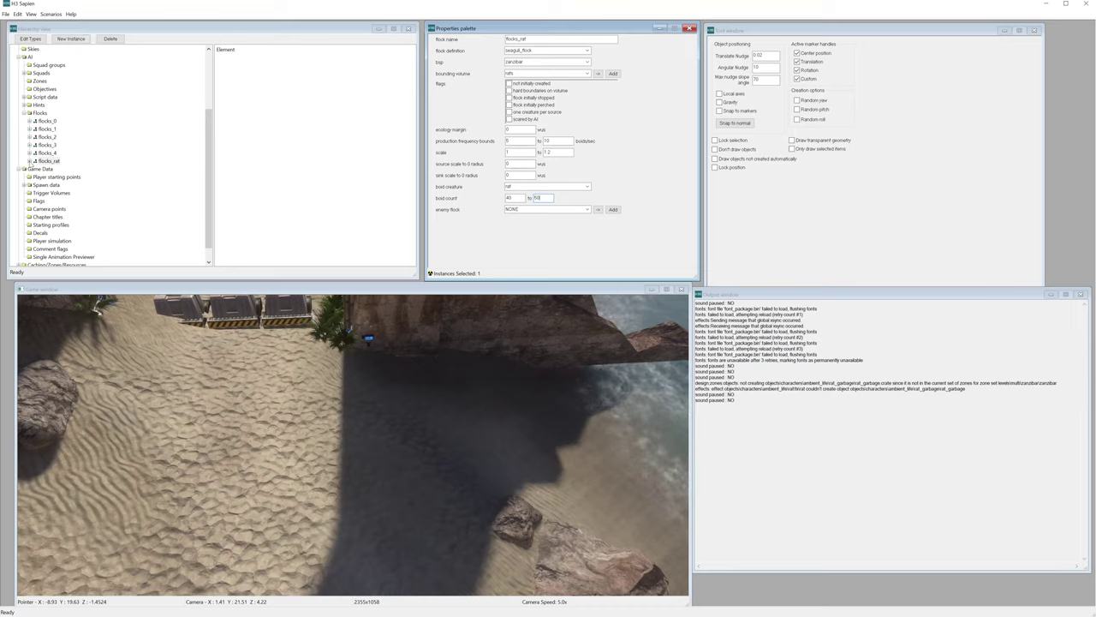
Place a source for flocks_rat on the sand in front of the barricades.
left_click(30, 161)
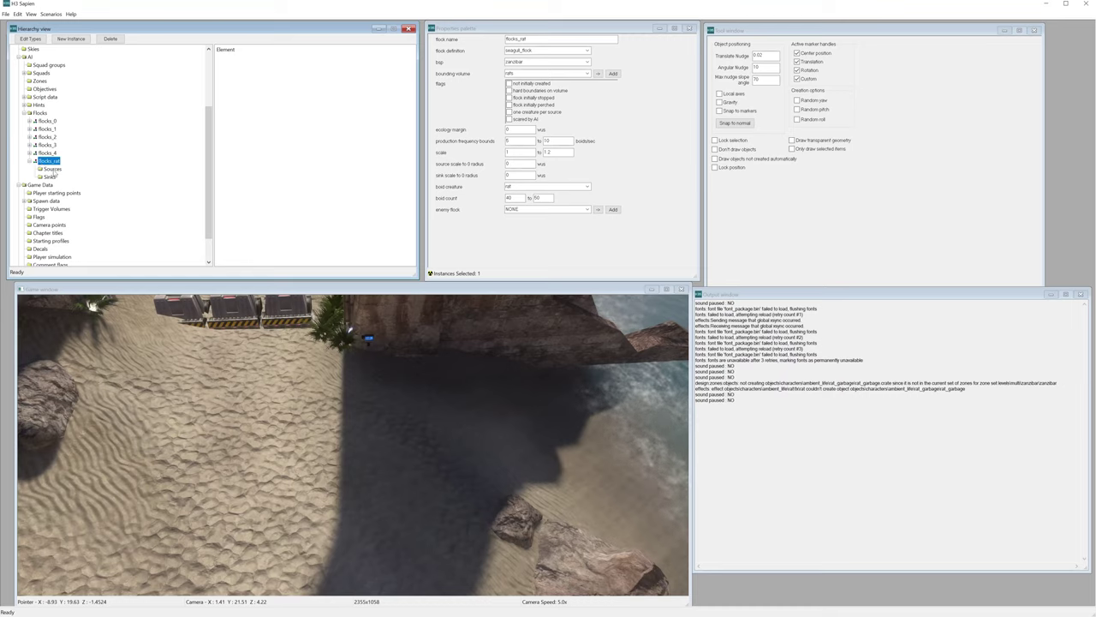
left_click(52, 169)
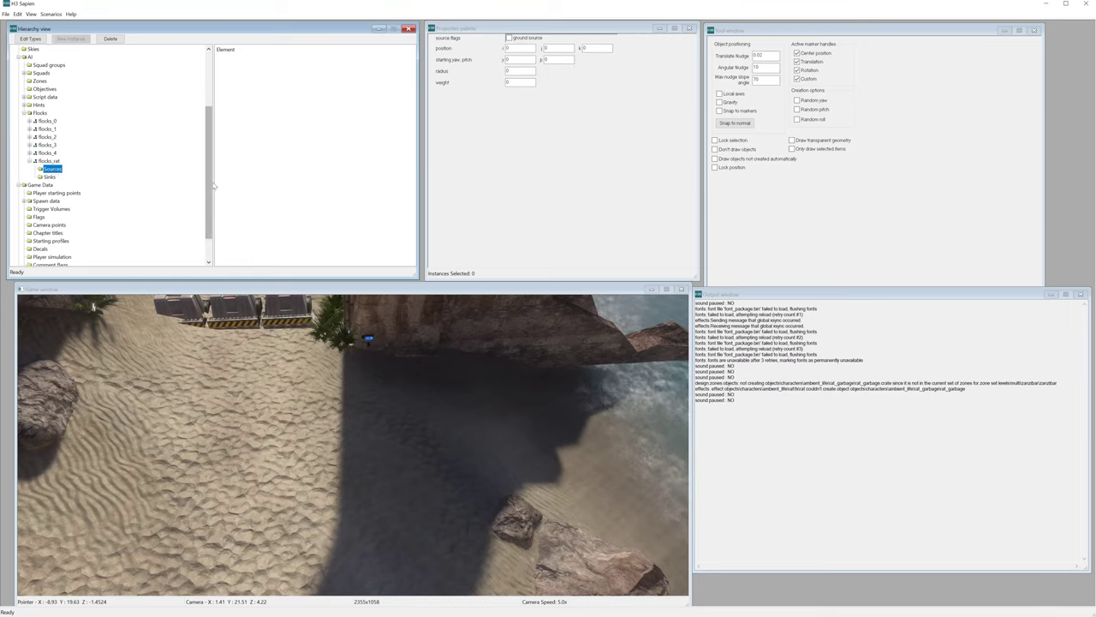
right_click(269, 392)
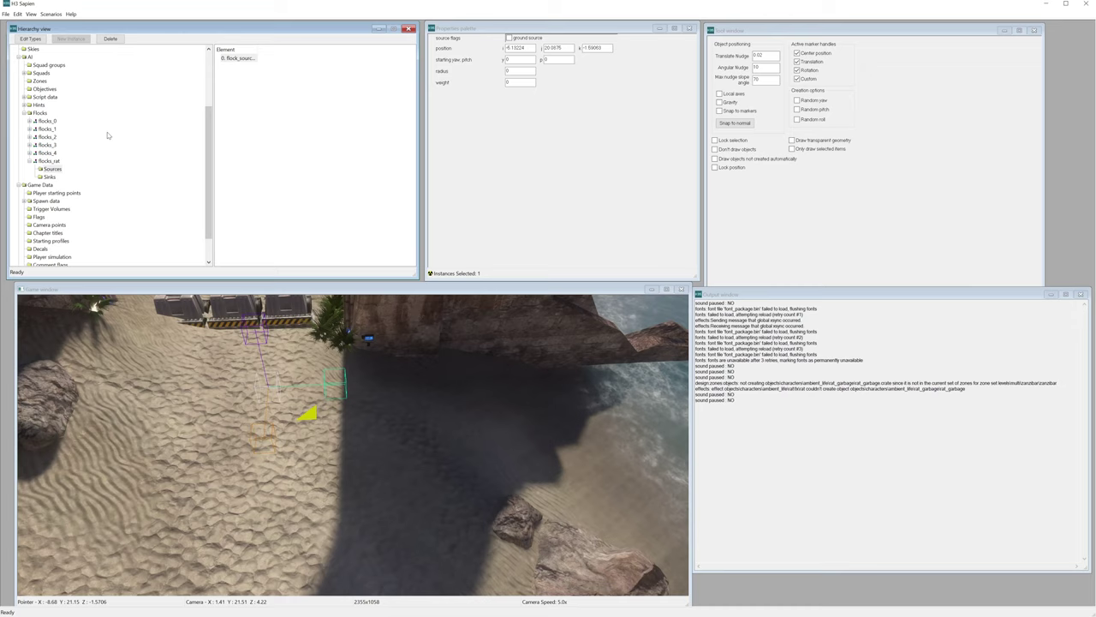
Reset the map so the rat flock starts spawning.
left_click(48, 161)
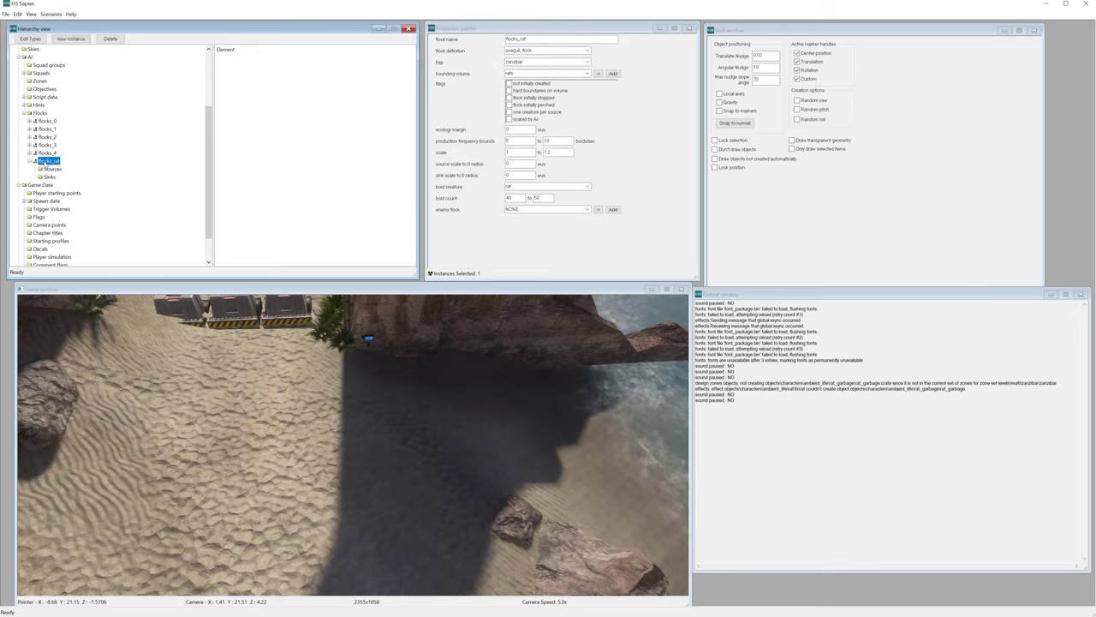
left_click(6, 14)
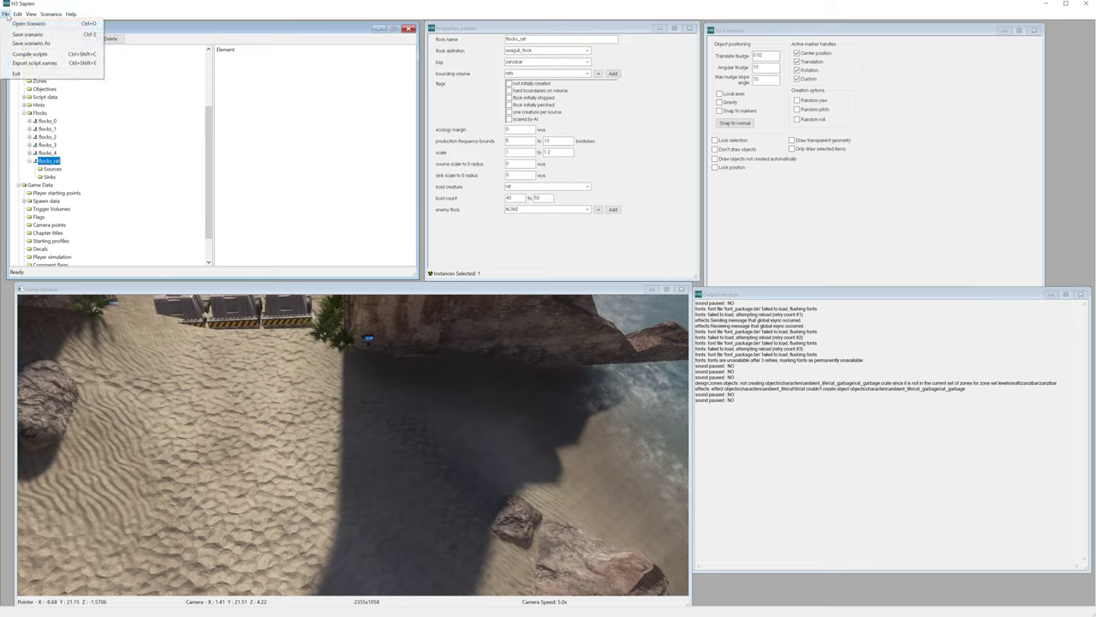
mouse_move(47, 15)
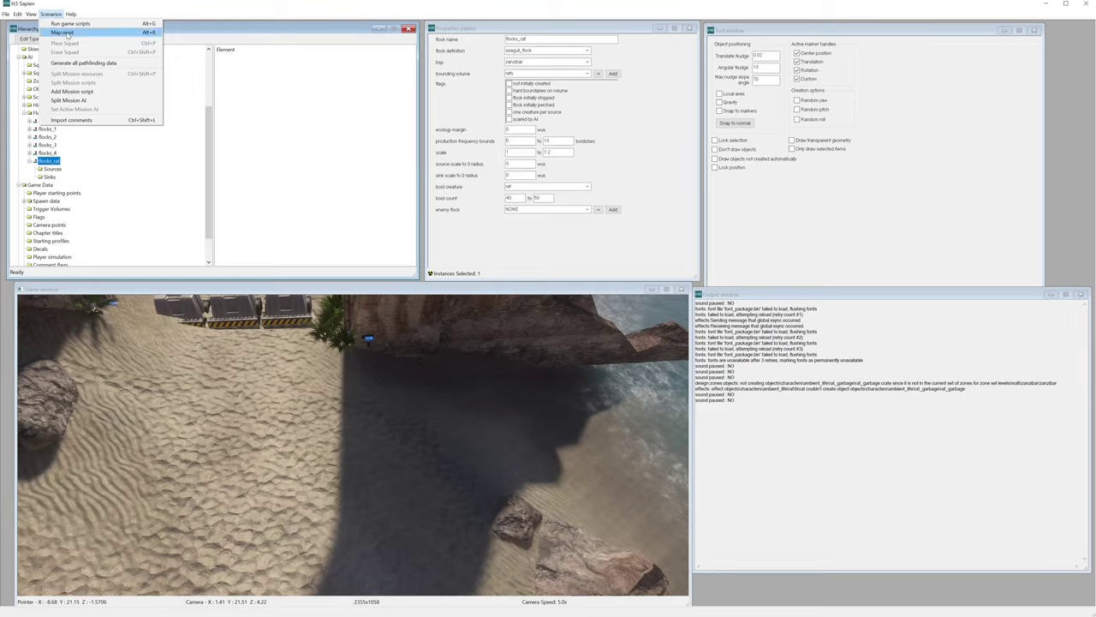
left_click(67, 33)
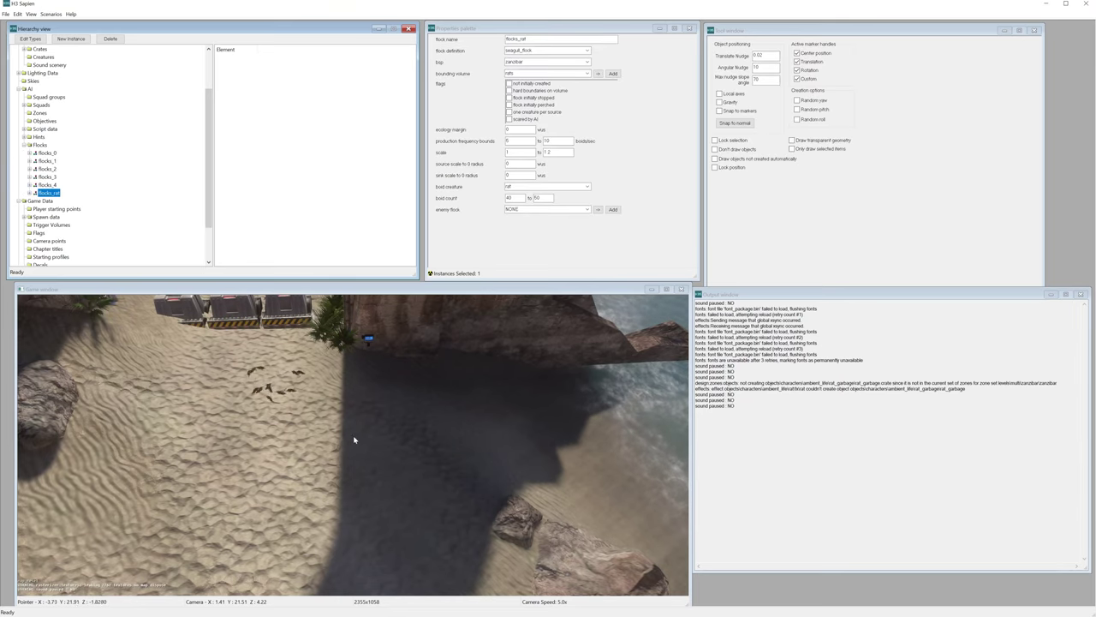
Examine the spawned rats on the sand up close and from above.
middle_click_drag(355, 439, 276, 398)
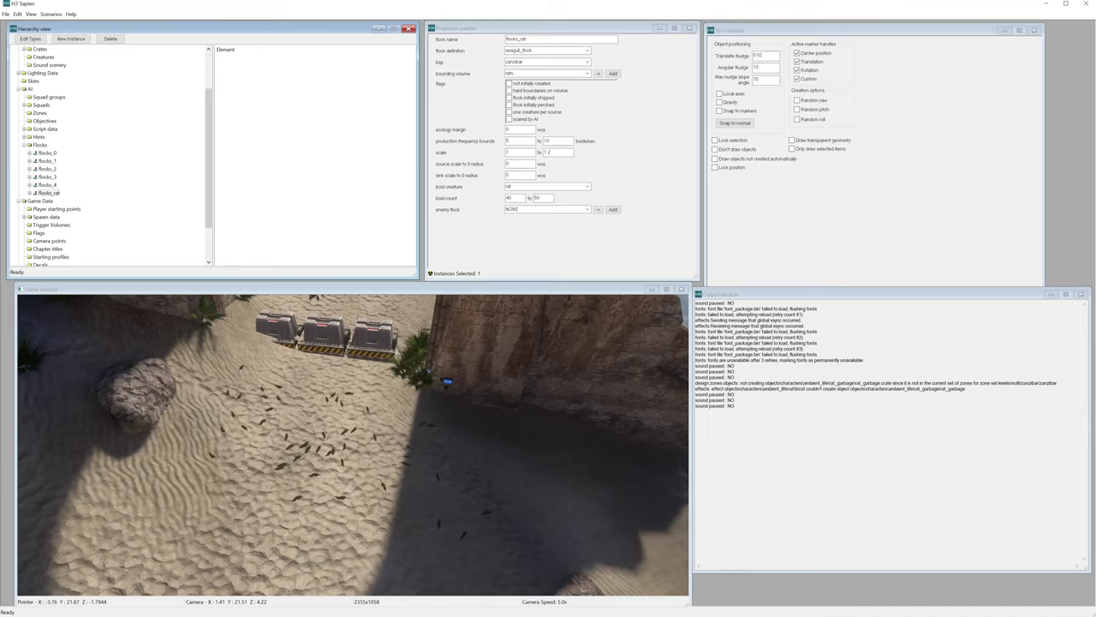
key("w")
middle_click_drag(276, 397, 262, 428)
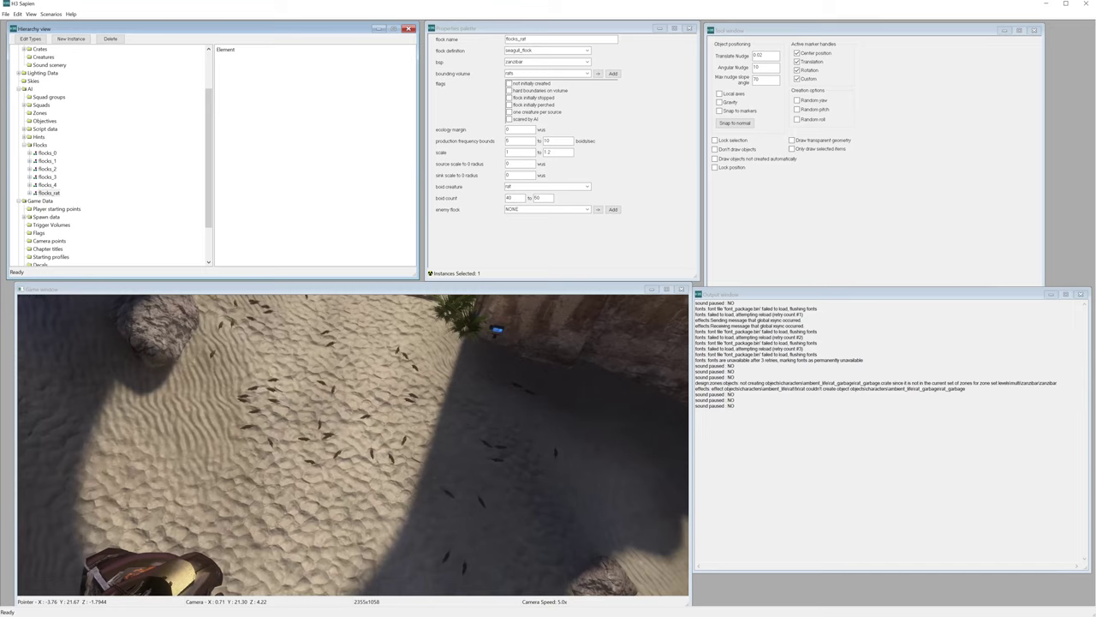
key("w")
key("w")
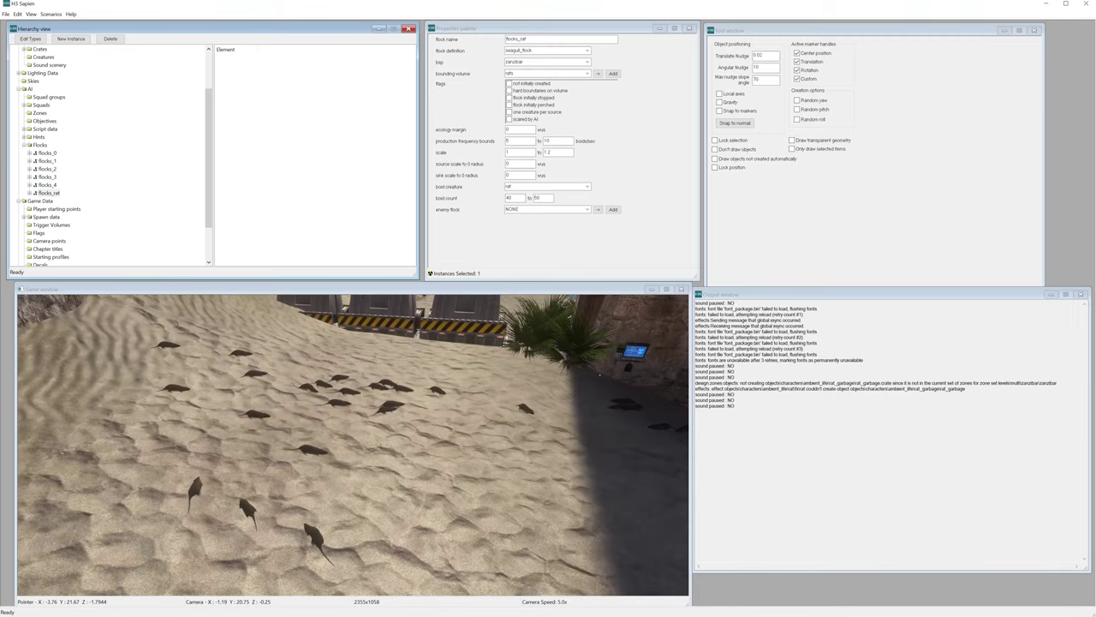
key("r")
mouse_move(353, 444)
middle_mouse_down()
mouse_move(531, 462)
mouse_move(398, 523)
mouse_move(381, 509)
mouse_move(377, 458)
mouse_move(388, 459)
mouse_move(437, 566)
mouse_move(409, 529)
mouse_move(326, 495)
mouse_move(390, 536)
mouse_move(355, 484)
mouse_move(344, 439)
middle_mouse_up()
key("s")
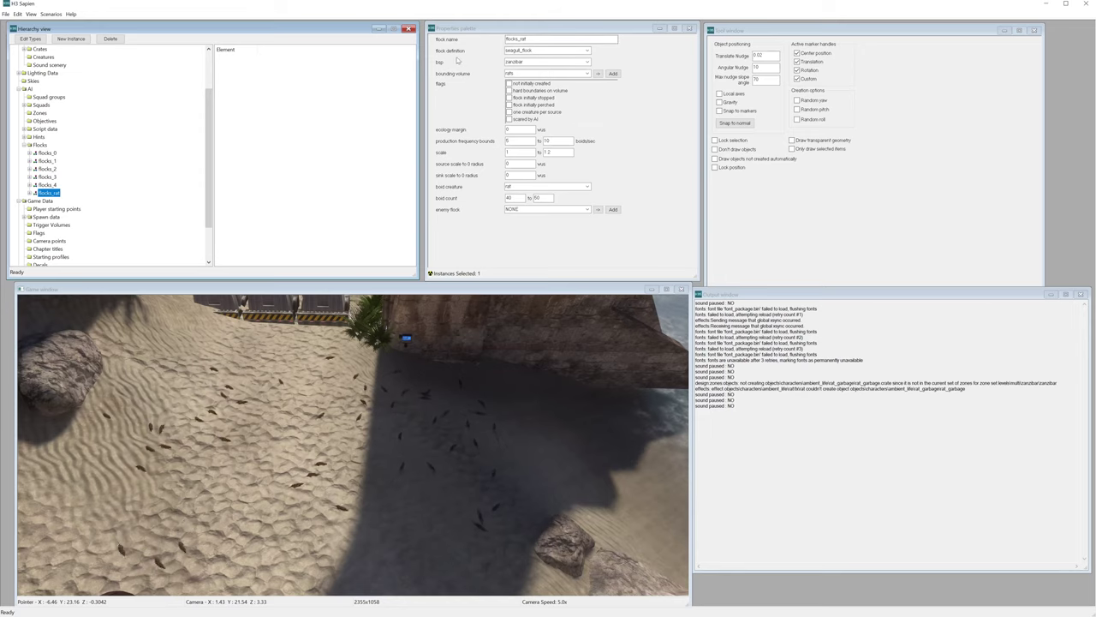
Check which flock definitions are available for flocks_rat, keeping seagull_flock selected.
left_click(524, 50)
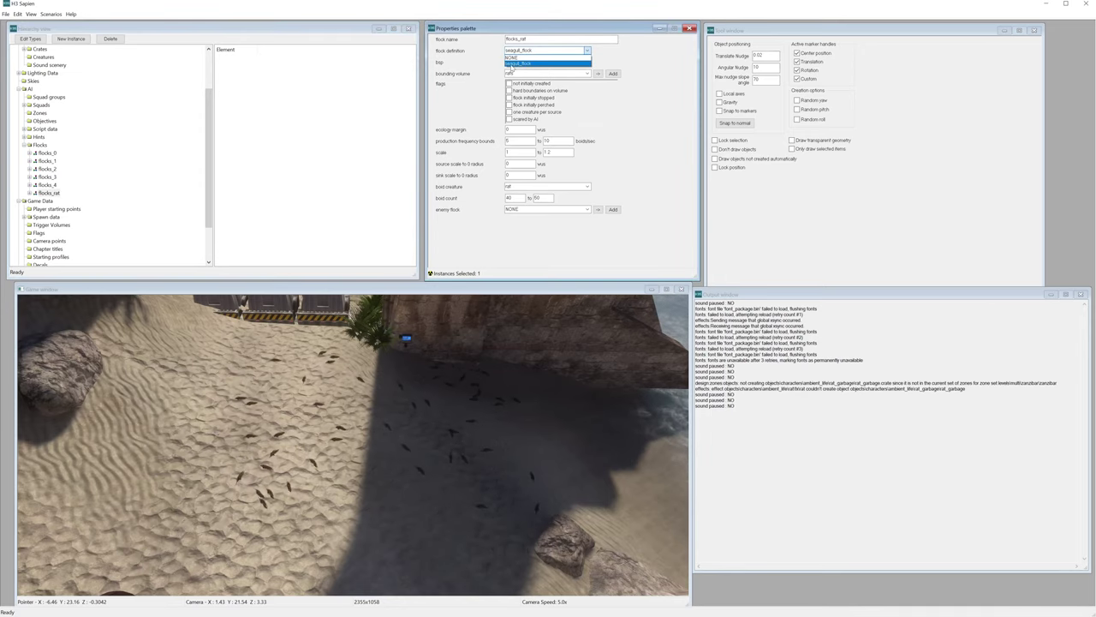
left_click(516, 63)
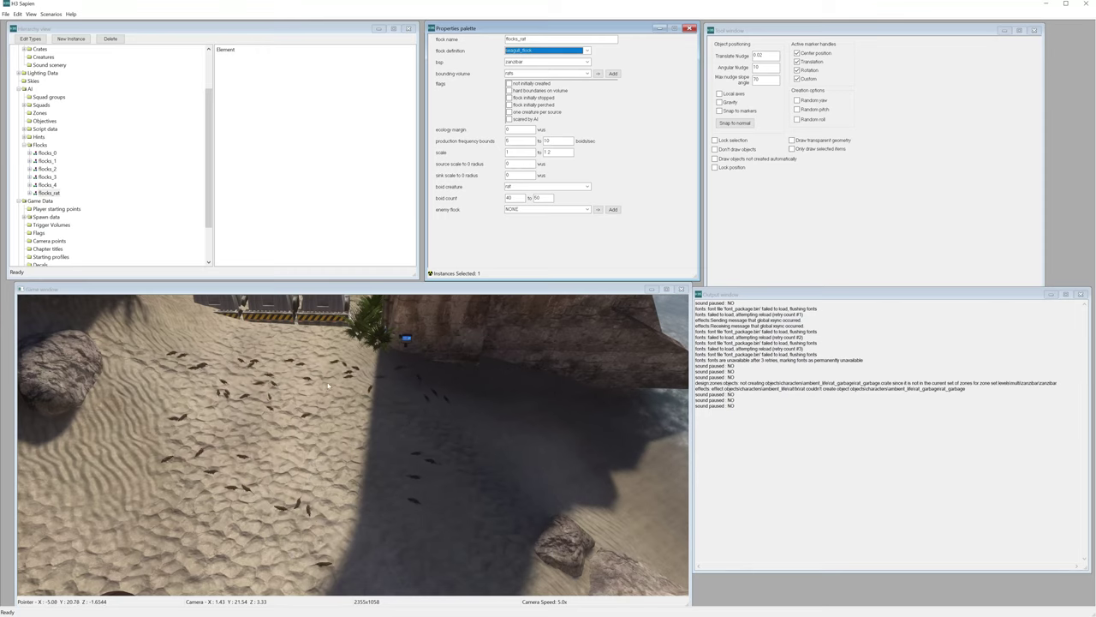
middle_click_drag(358, 482, 359, 537)
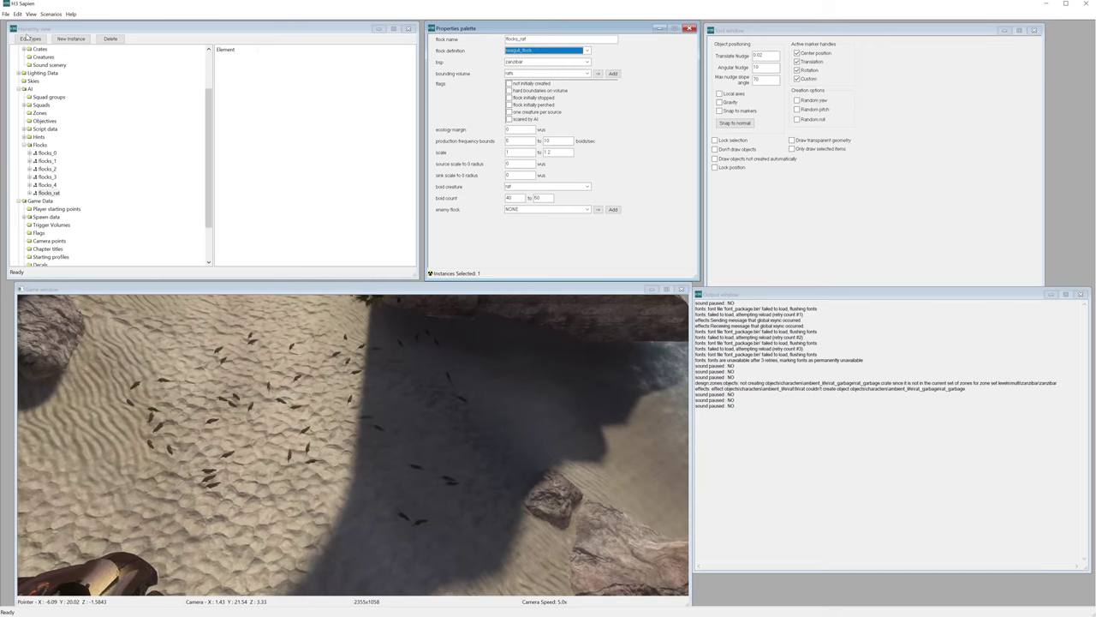
Save the zanzibar scenario and close Sapien.
left_click(5, 13)
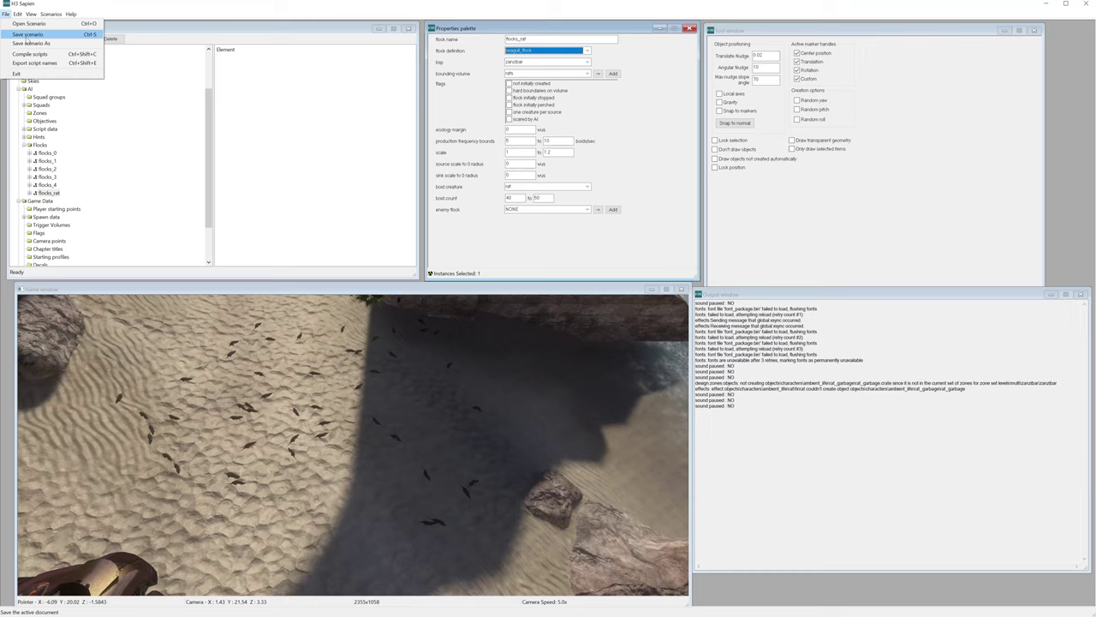
left_click(26, 36)
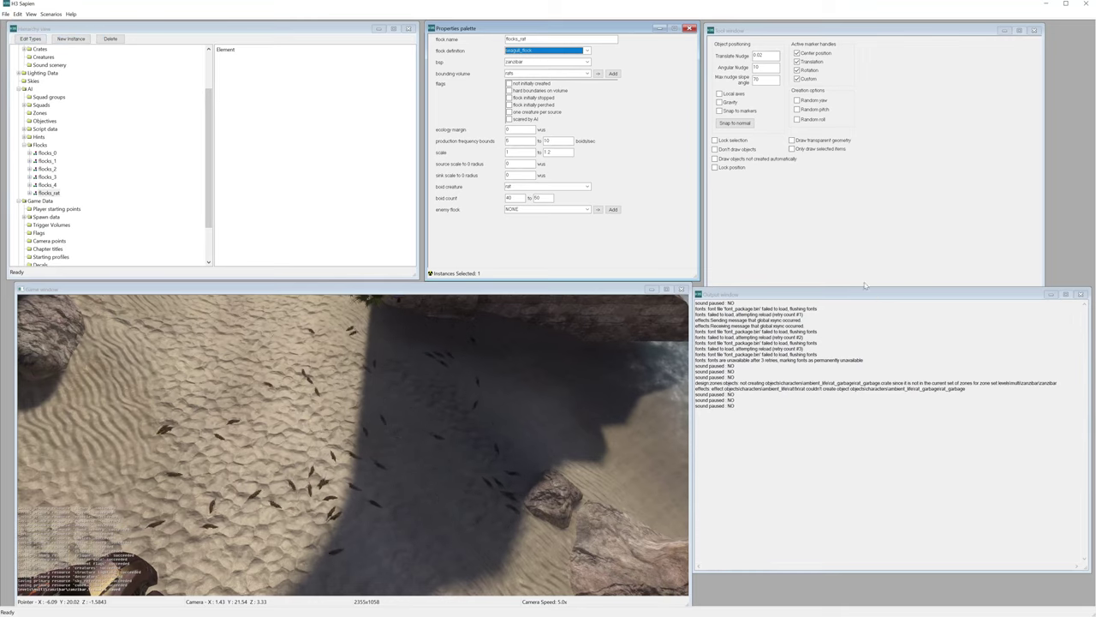
left_click(1084, 4)
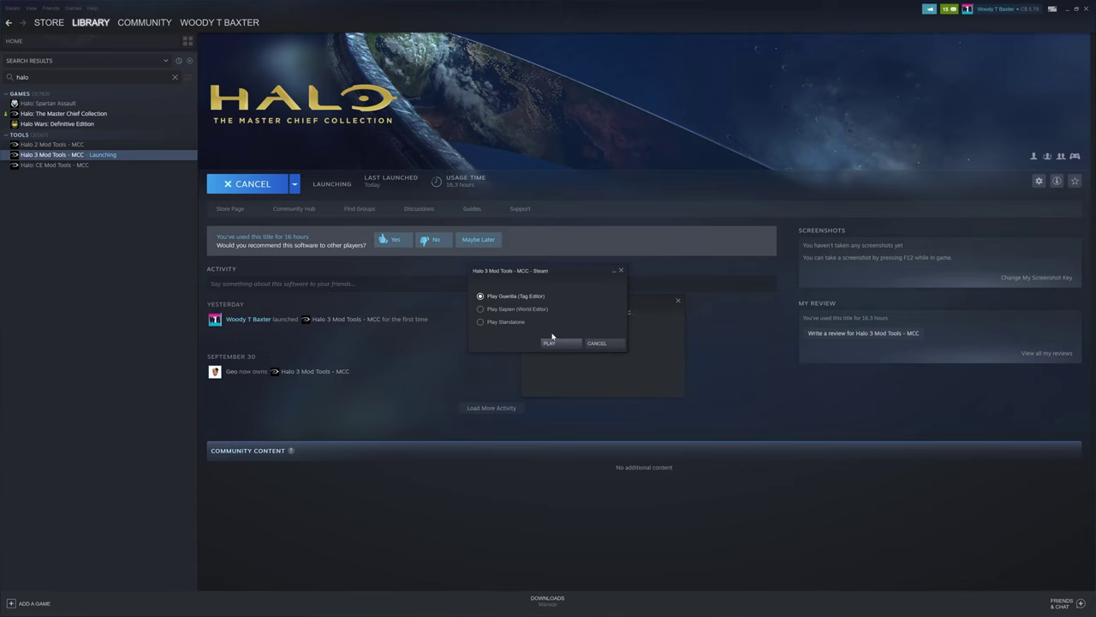
Launch Guerilla and open the zanzibar scenario tag from the tags\levels\multi\zanzibar folder.
left_click(548, 342)
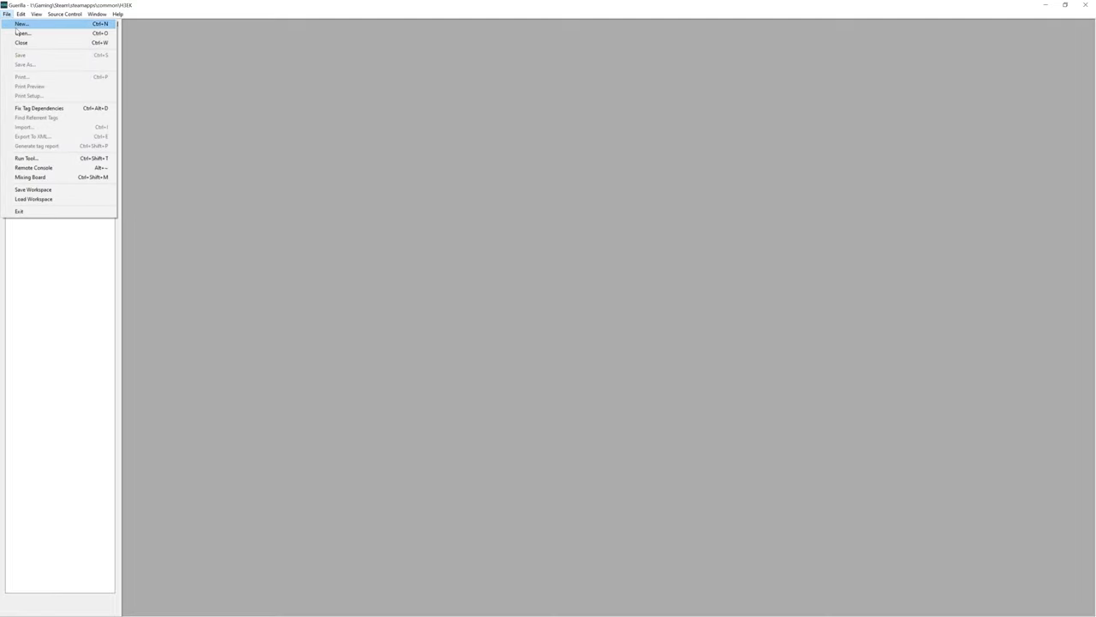
left_click(19, 33)
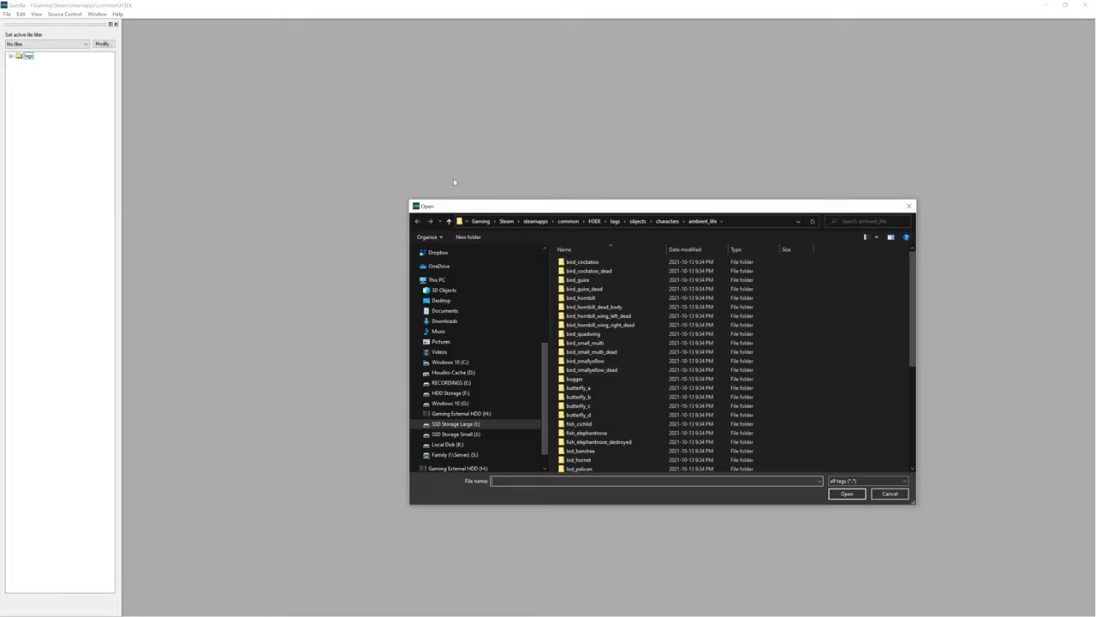
left_click(667, 221)
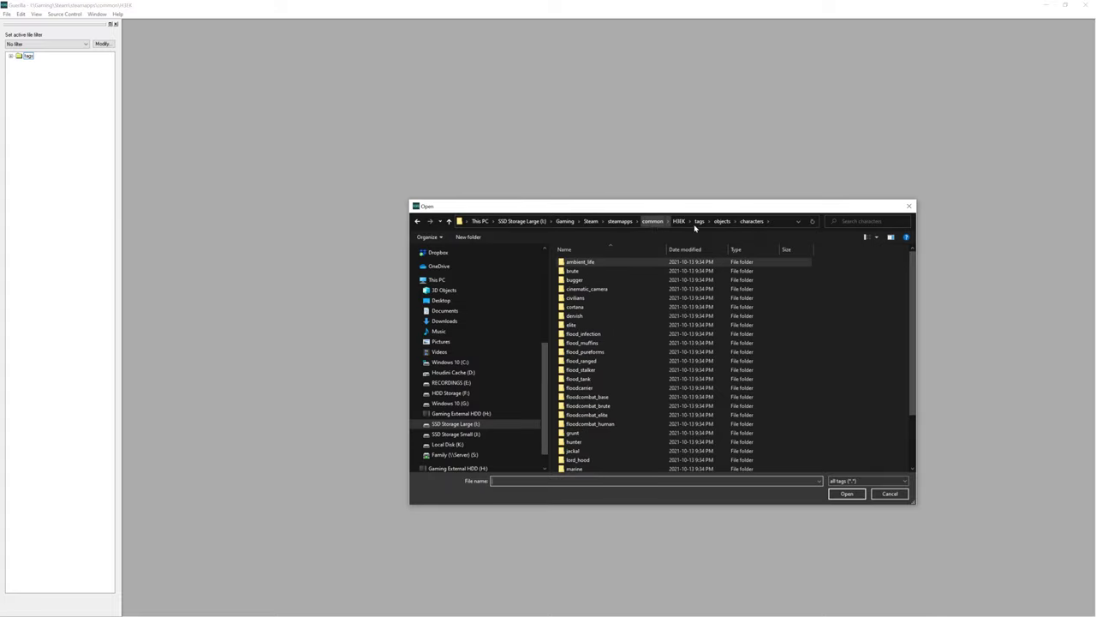
left_click(721, 221)
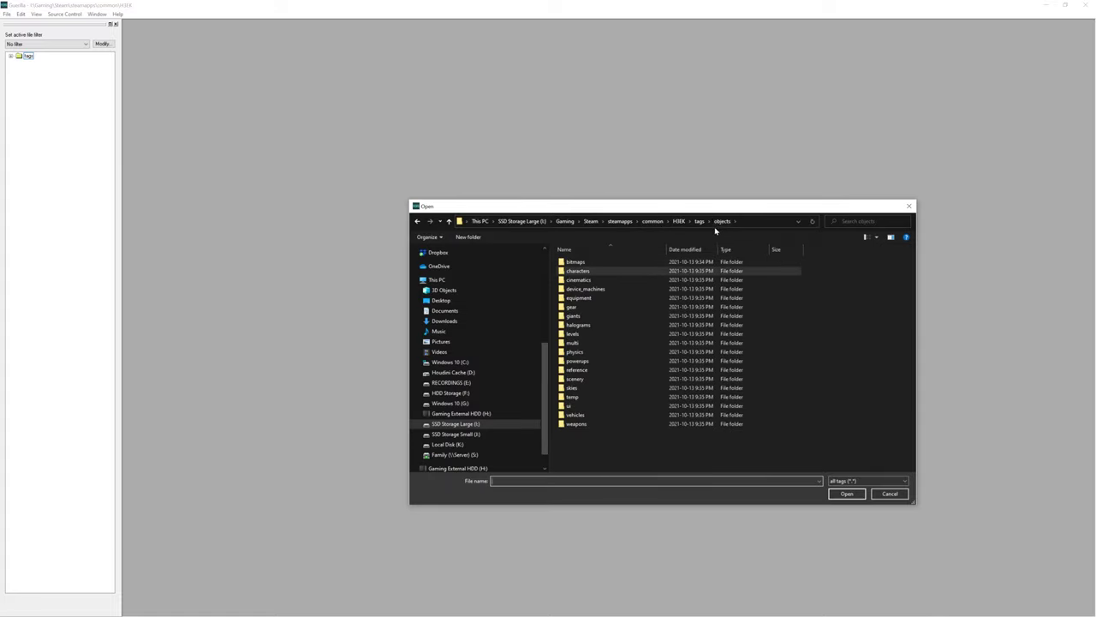
left_click(701, 222)
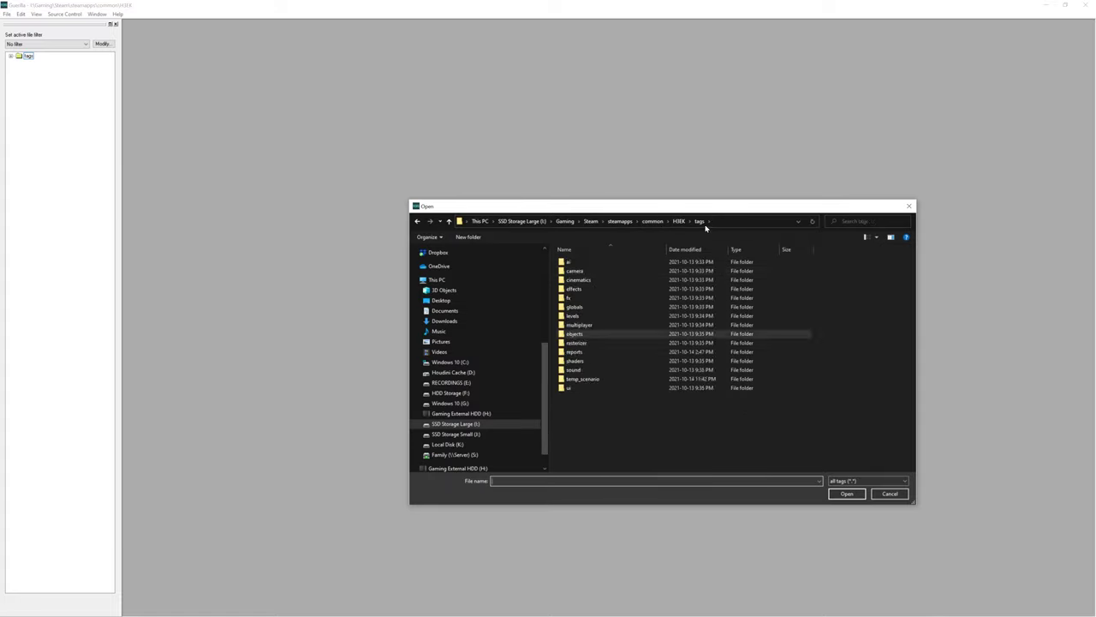
double_click(597, 317)
double_click(582, 286)
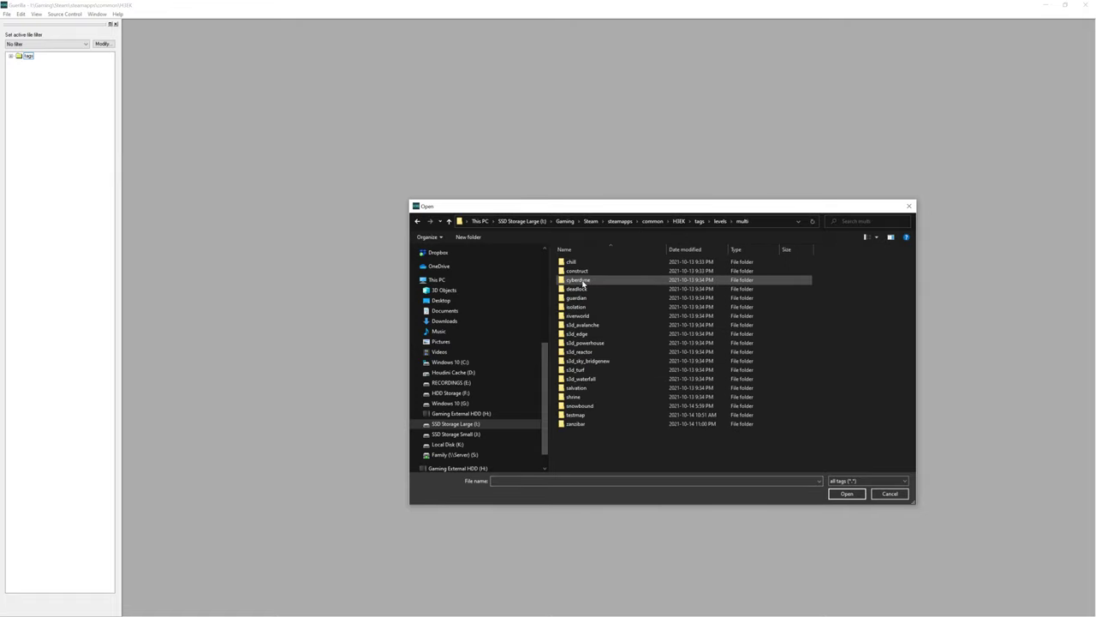
double_click(589, 424)
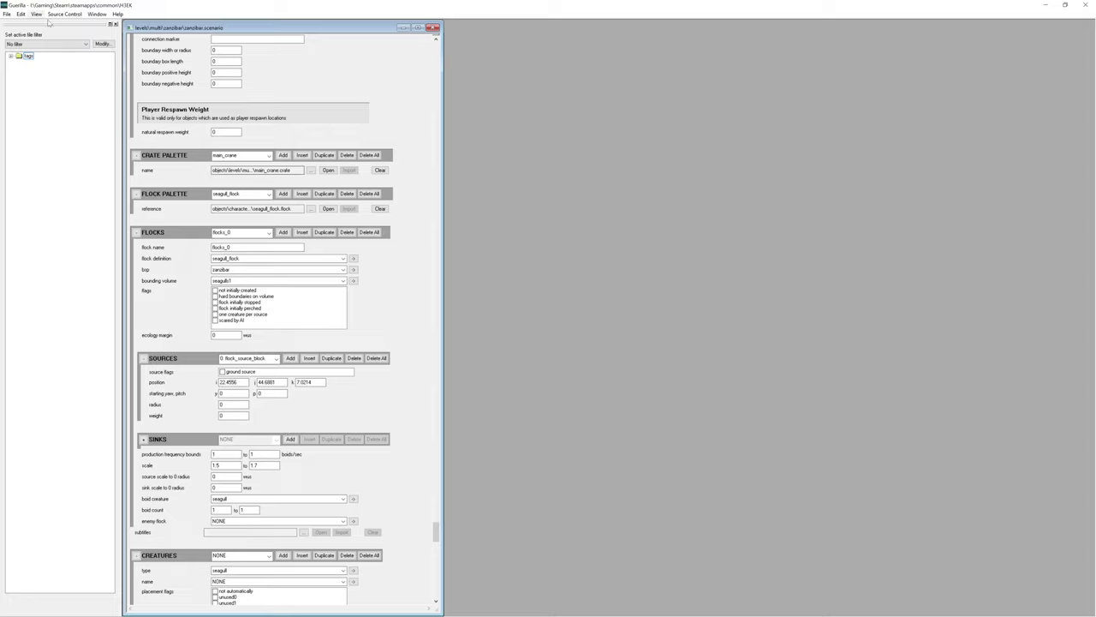
Set the tag editor to Expert Mode for the zanzibar scenario.
left_click(36, 14)
mouse_move(23, 13)
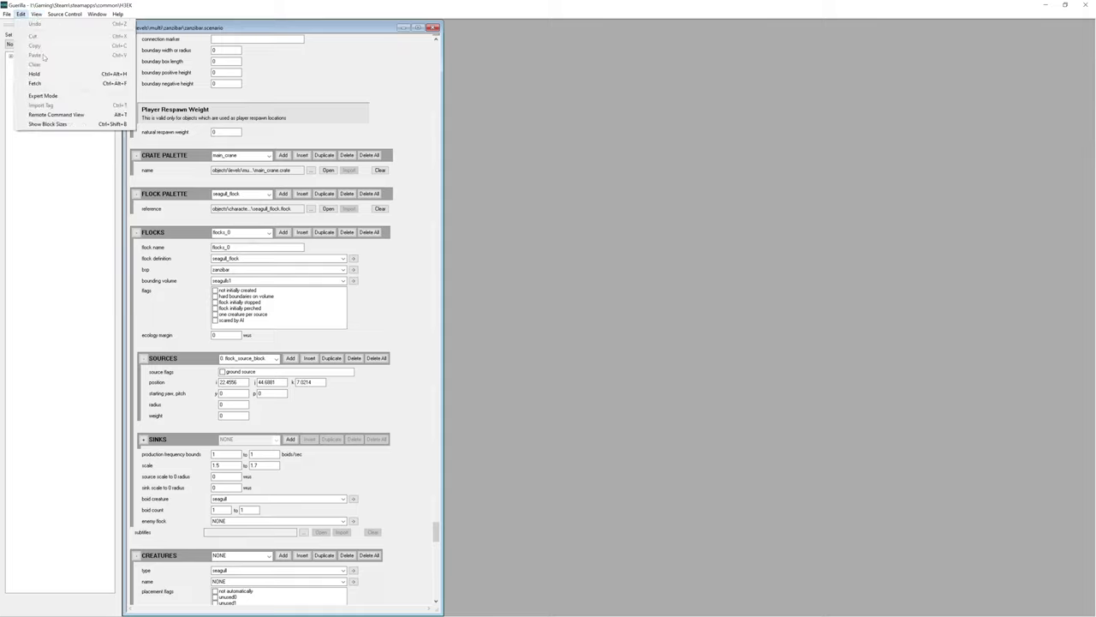
left_click(51, 96)
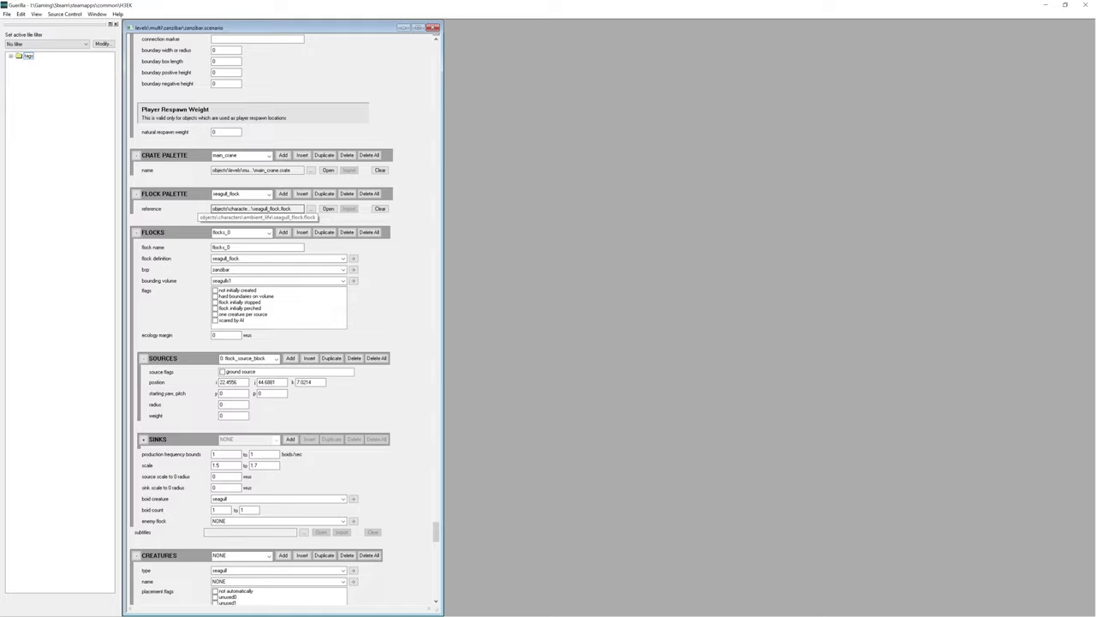
Add a new empty entry to the scenario's flock palette and keep it selected.
left_click(283, 194)
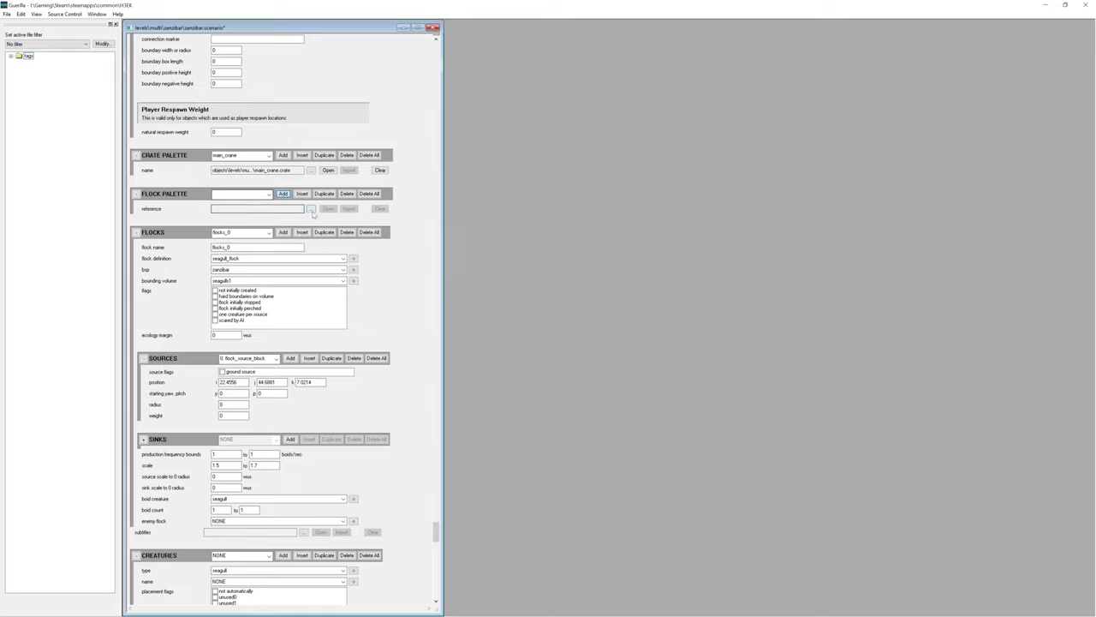
left_click(251, 194)
left_click(250, 204)
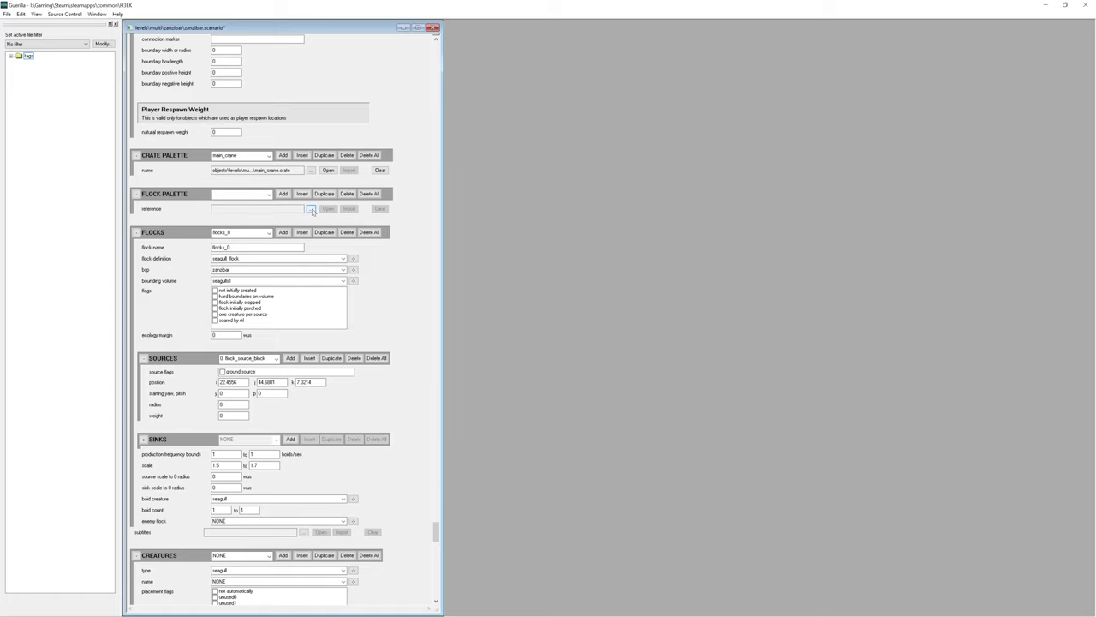
Set the new flock palette entry's reference to rats.flock from the tags\objects\characters\ambient_life folder.
left_click(311, 208)
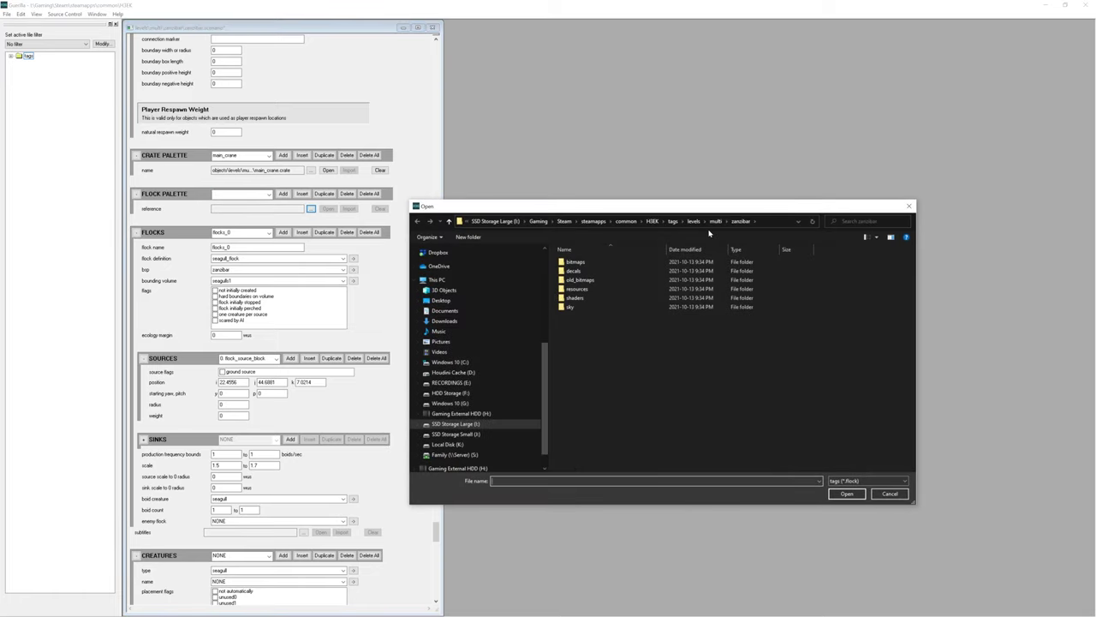
left_click(710, 221)
left_click(700, 221)
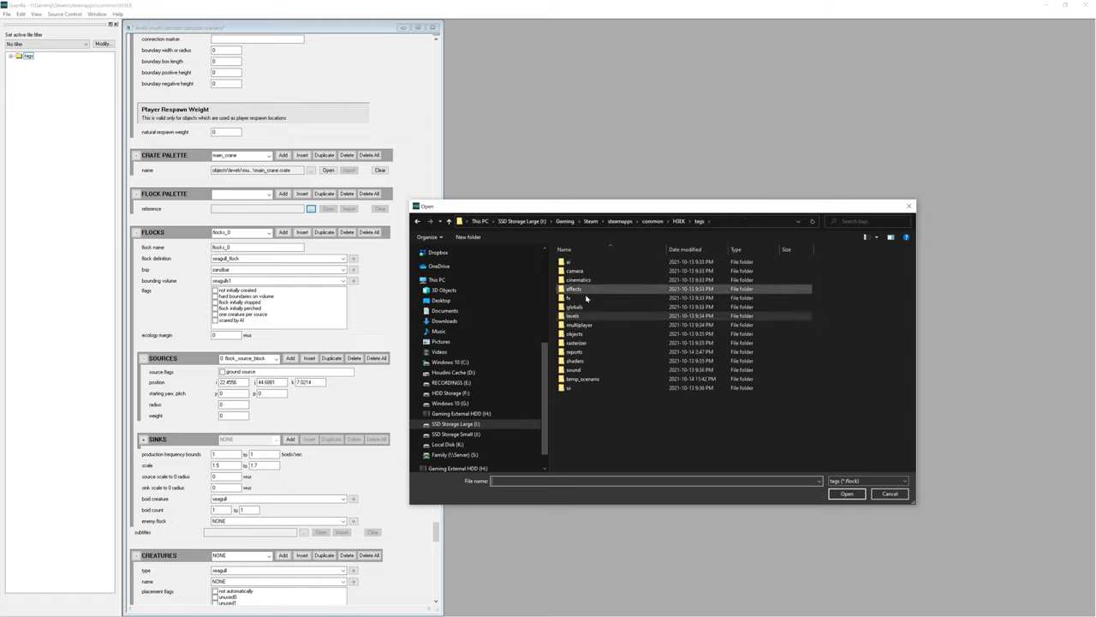
double_click(589, 335)
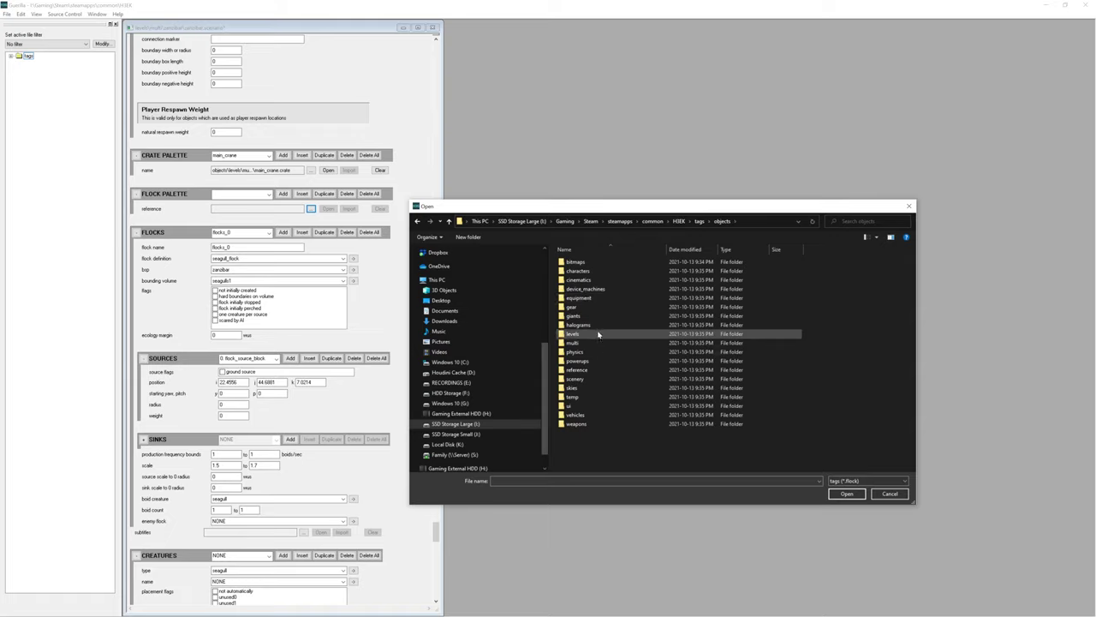
double_click(580, 271)
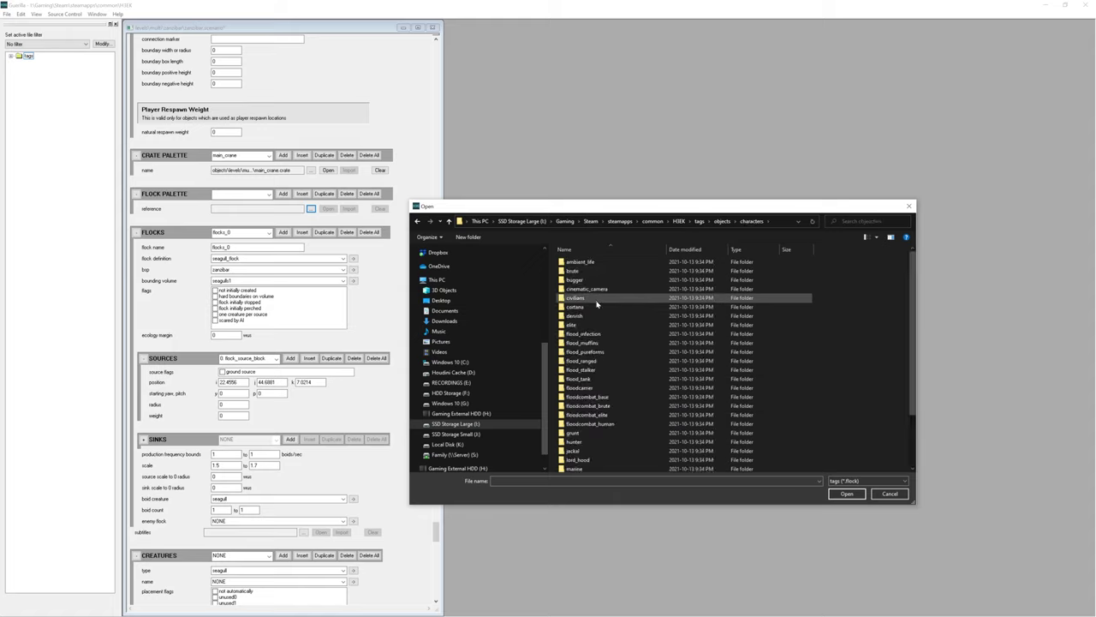
double_click(579, 261)
scroll(600, 295, "down", 5)
scroll(603, 298, "down", 1)
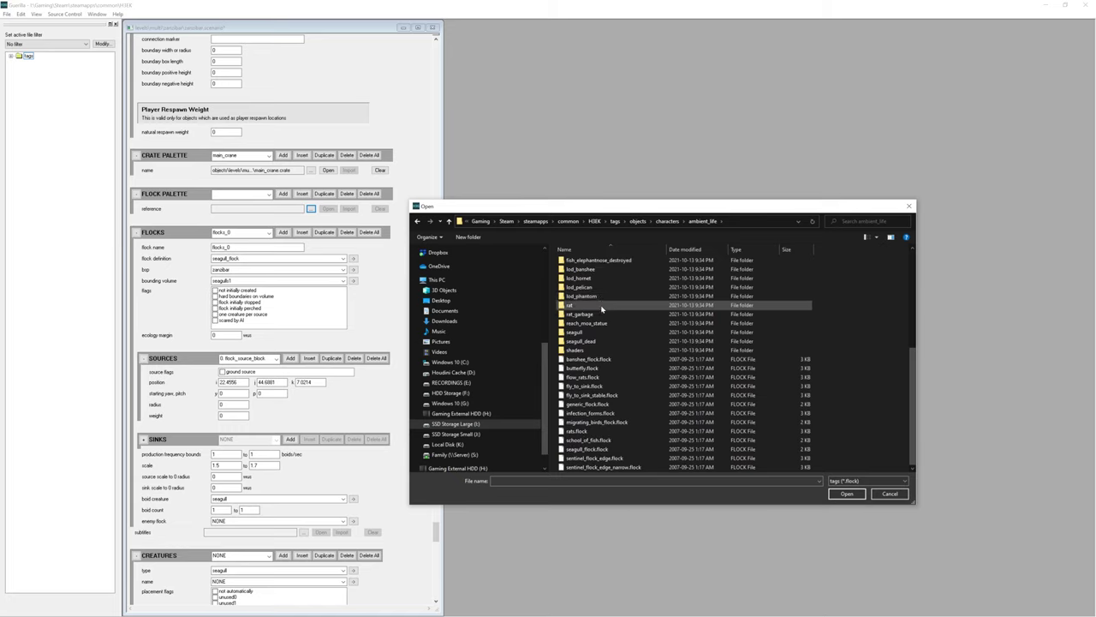
left_click(585, 437)
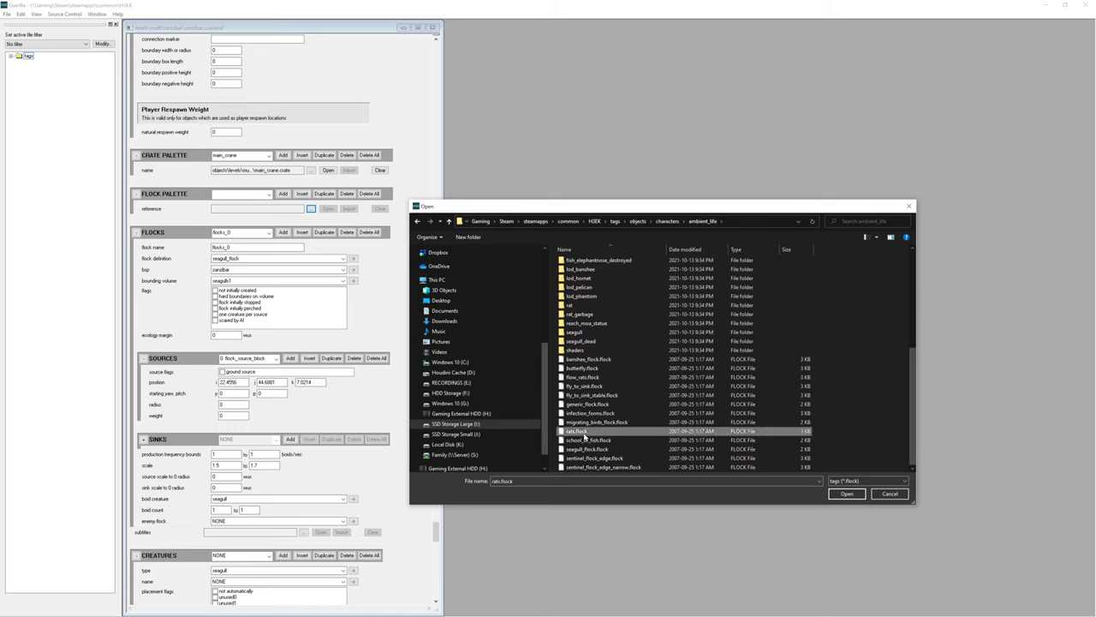
left_click(846, 495)
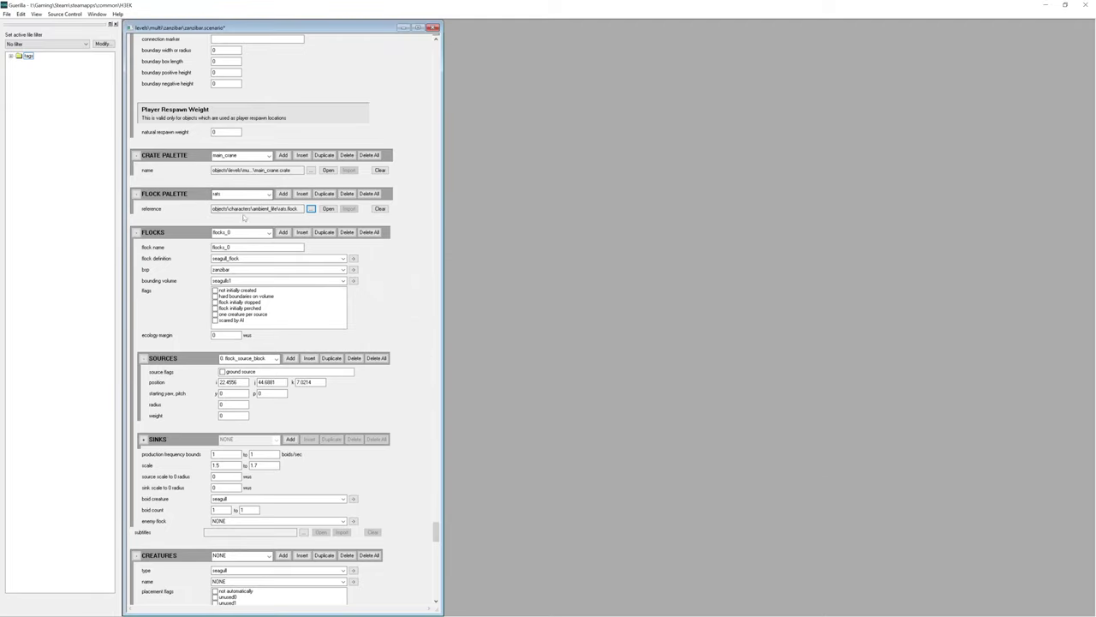
Save the zanzibar scenario tag and close Guerilla.
left_click(6, 14)
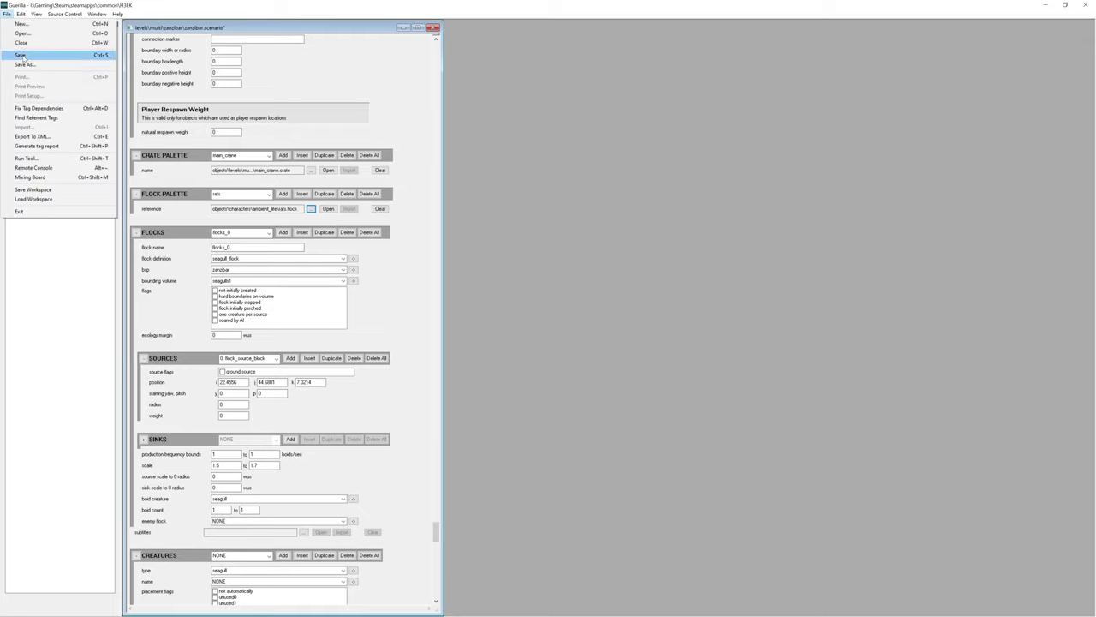
left_click(20, 55)
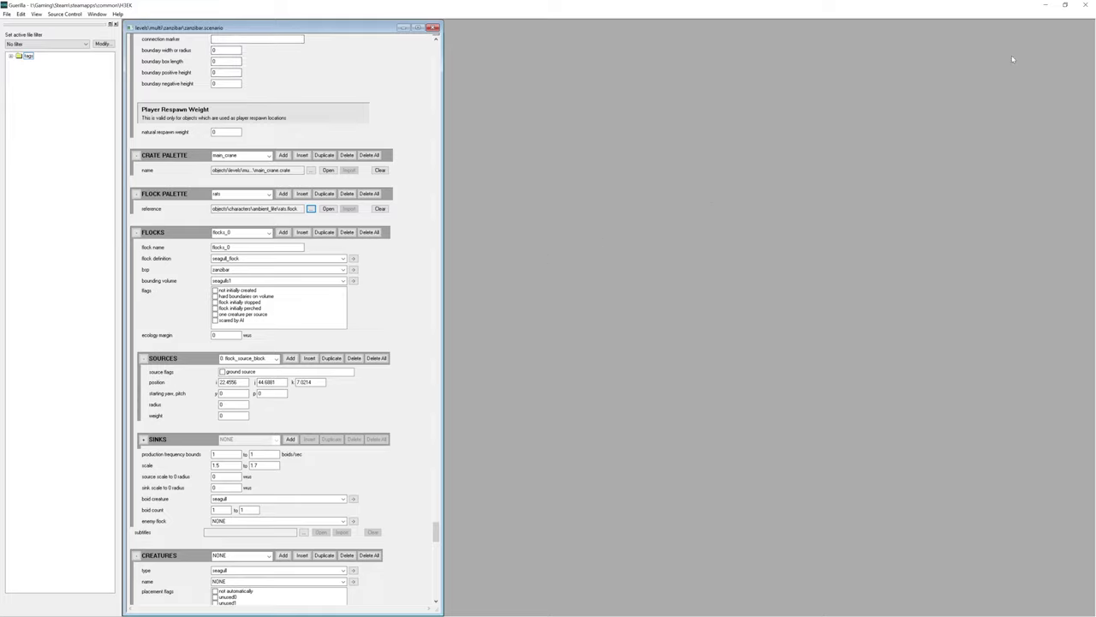
left_click(1088, 5)
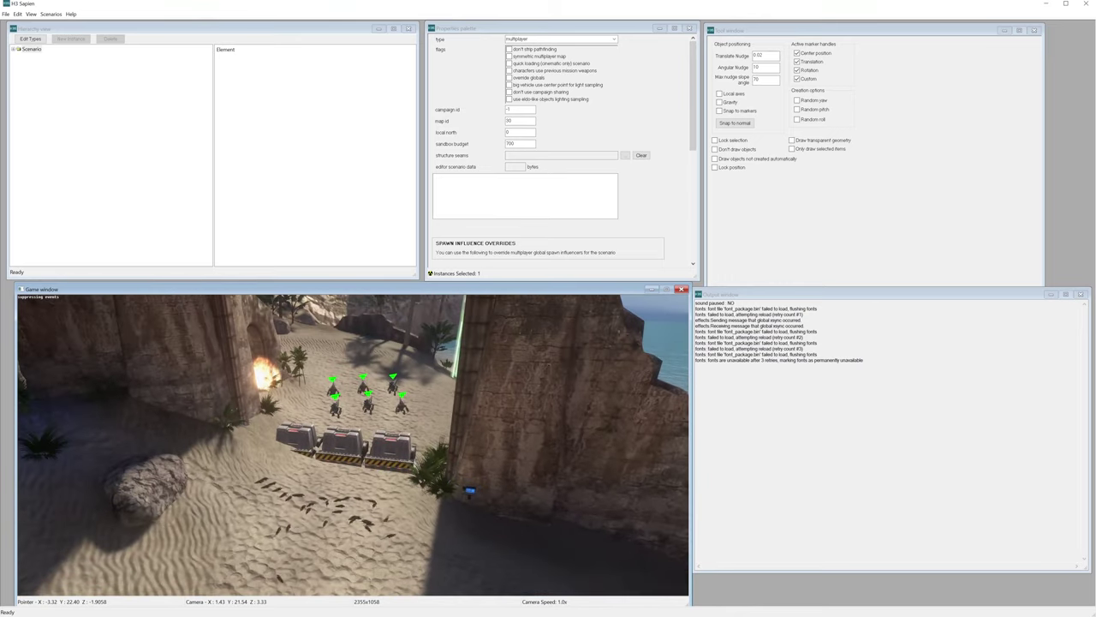
In Sapien, set the flock definition of flocks_rat under AI Flocks to rats.
middle_click_drag(421, 300, 403, 422)
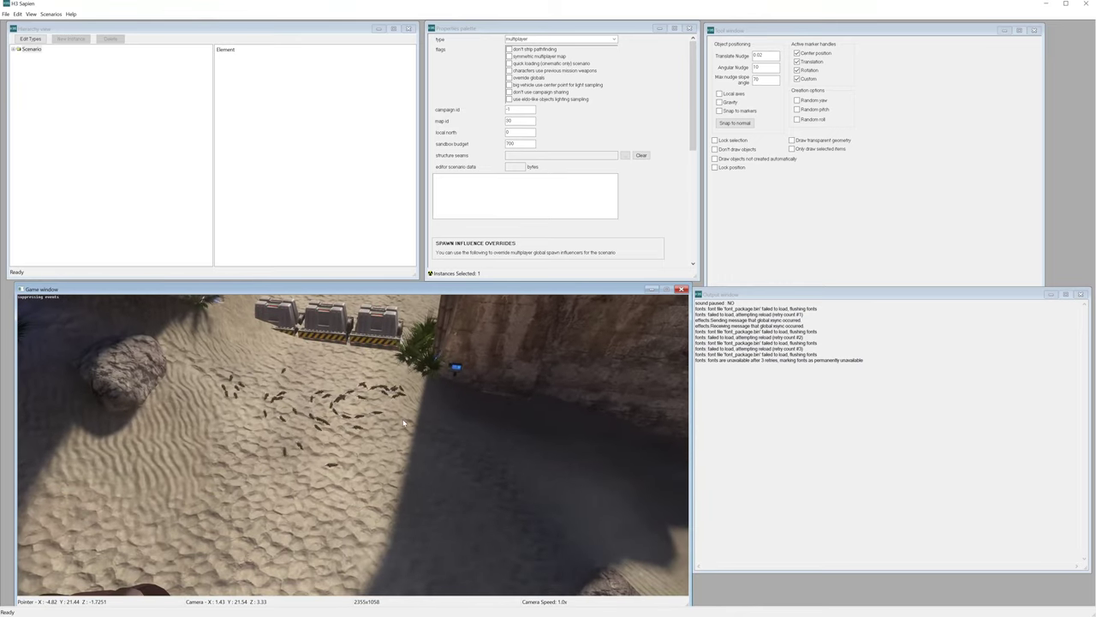
left_click(14, 49)
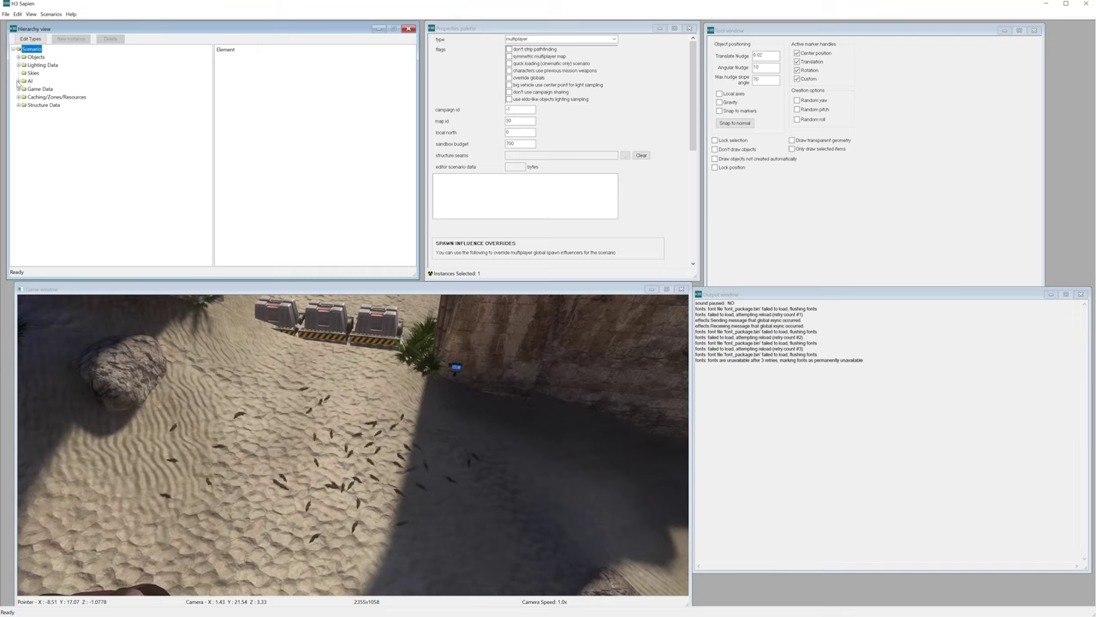
left_click(18, 81)
left_click(28, 137)
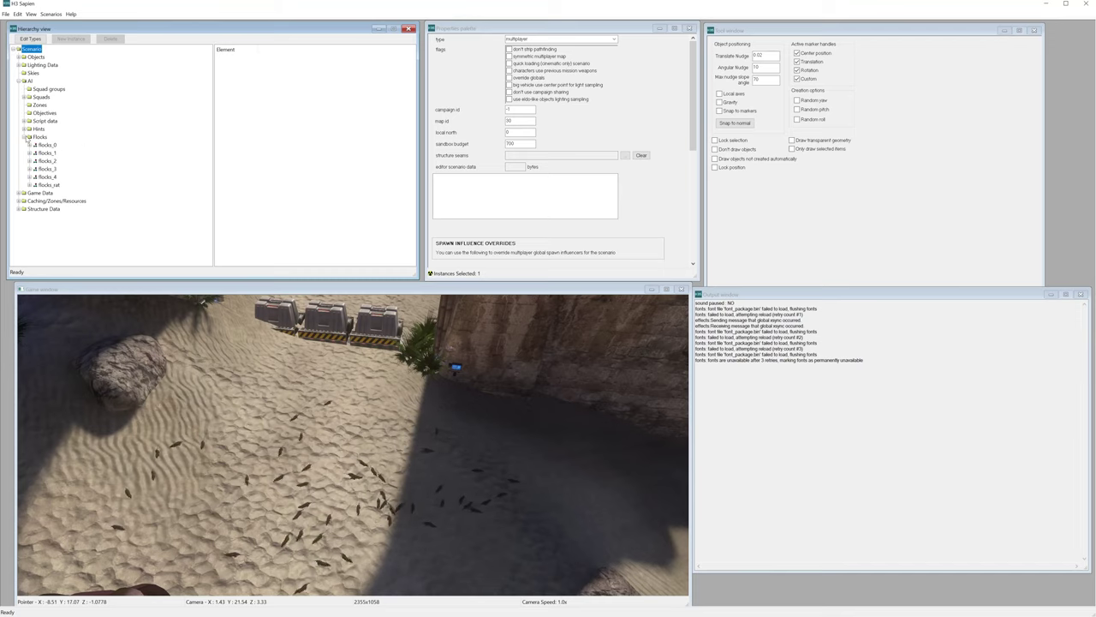
left_click(49, 185)
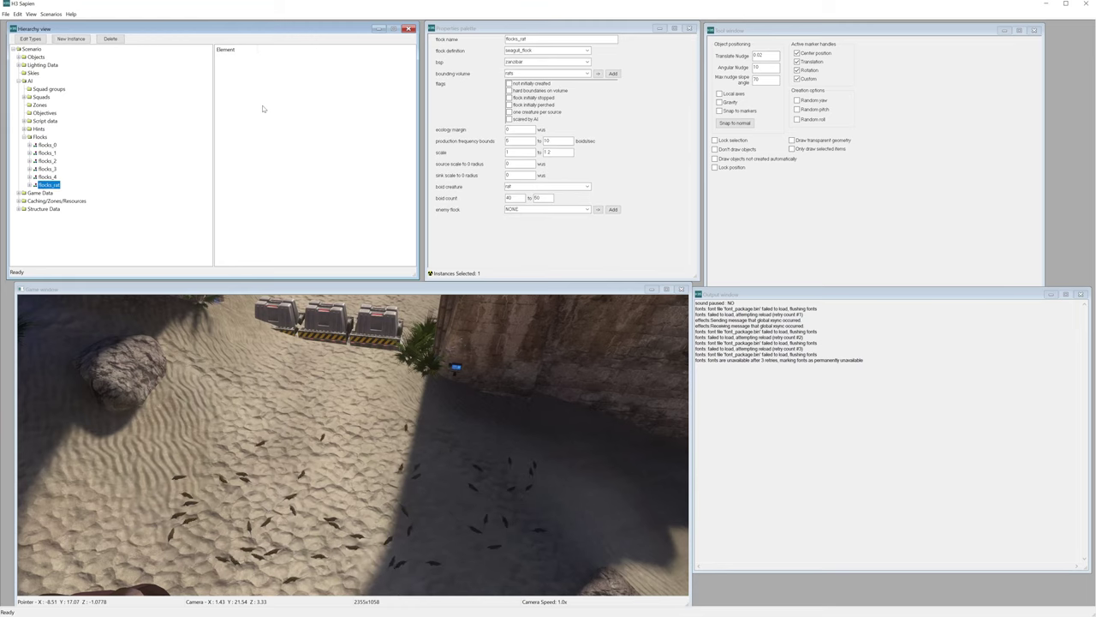
left_click(538, 50)
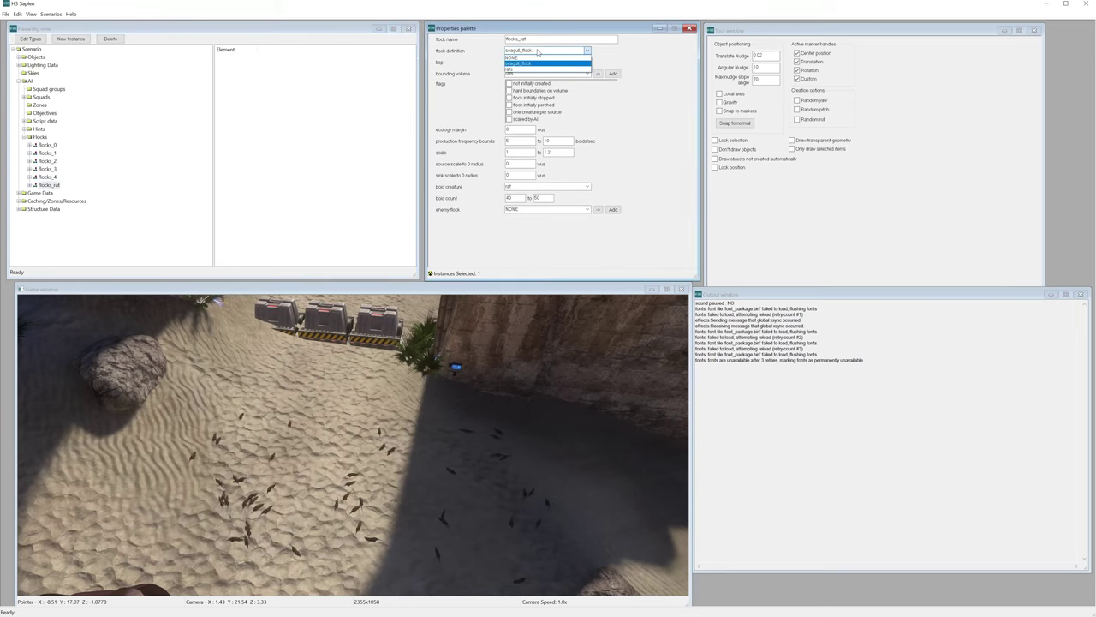
left_click(522, 69)
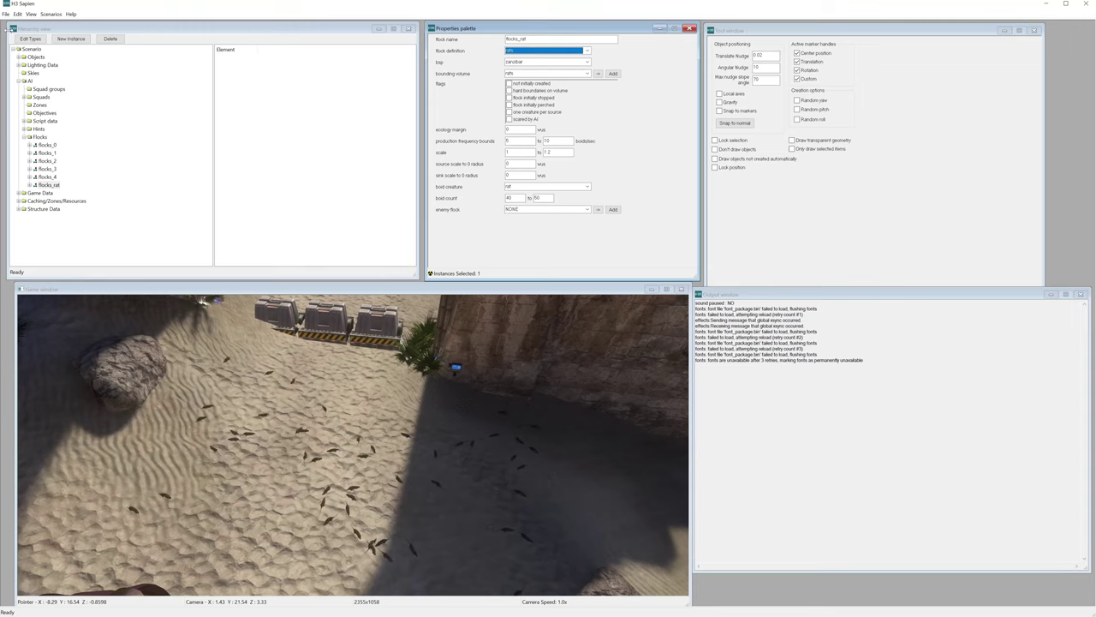
Reset the map and examine the respawned rats moving across the sand from above.
left_click(51, 14)
left_click(62, 32)
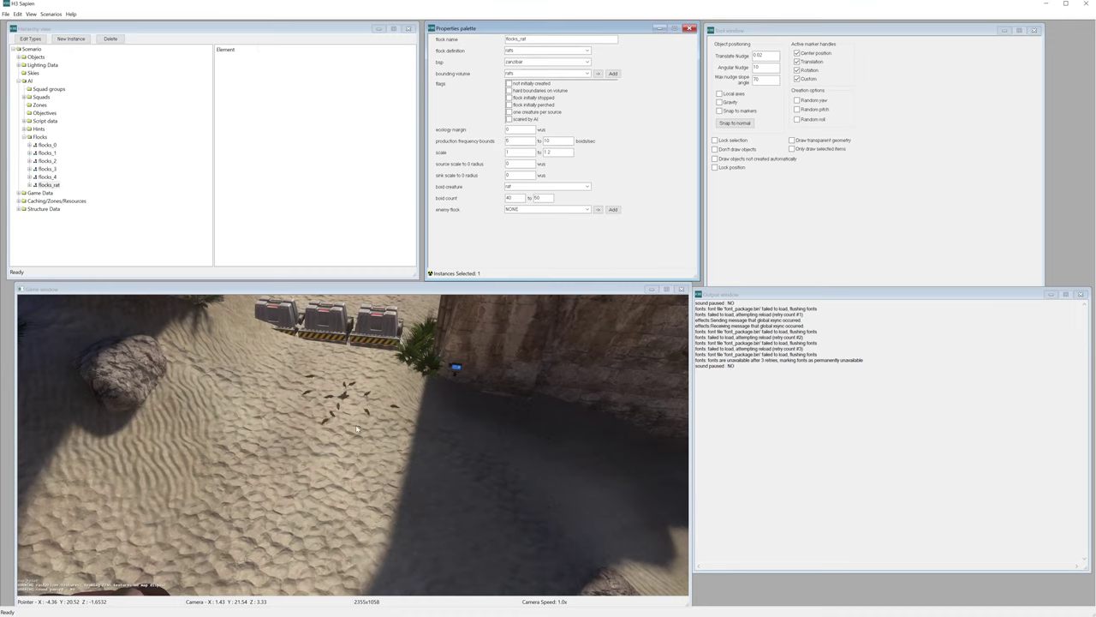
mouse_move(348, 423)
middle_mouse_down()
mouse_move(369, 428)
mouse_move(354, 420)
mouse_move(376, 400)
mouse_move(360, 452)
mouse_move(361, 423)
mouse_move(401, 468)
mouse_move(349, 423)
middle_mouse_up()
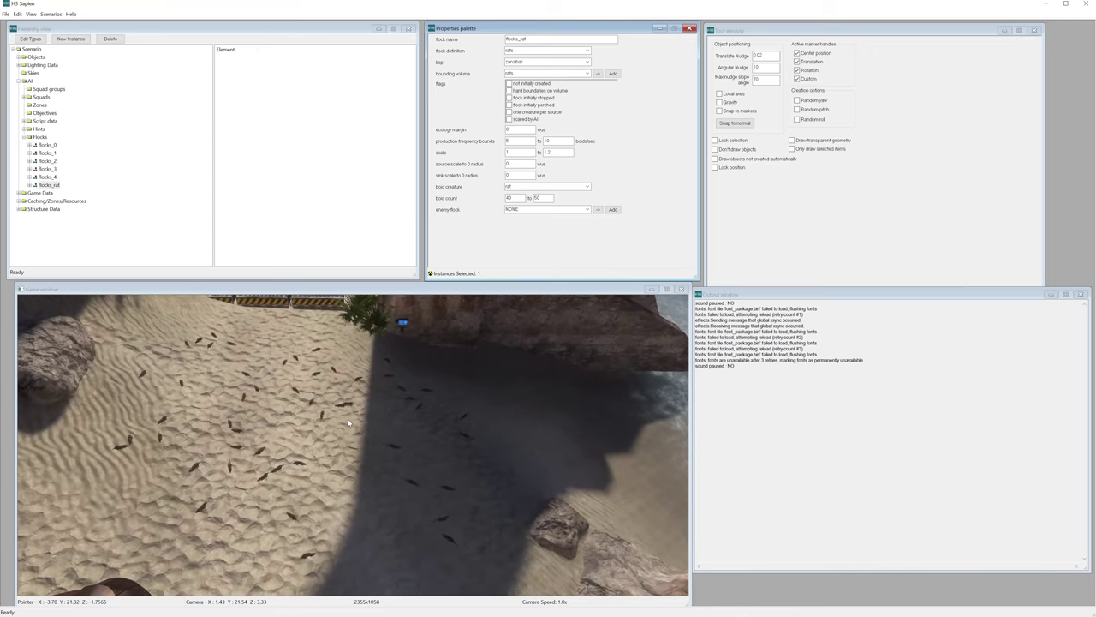
right_click_drag(349, 423, 389, 462)
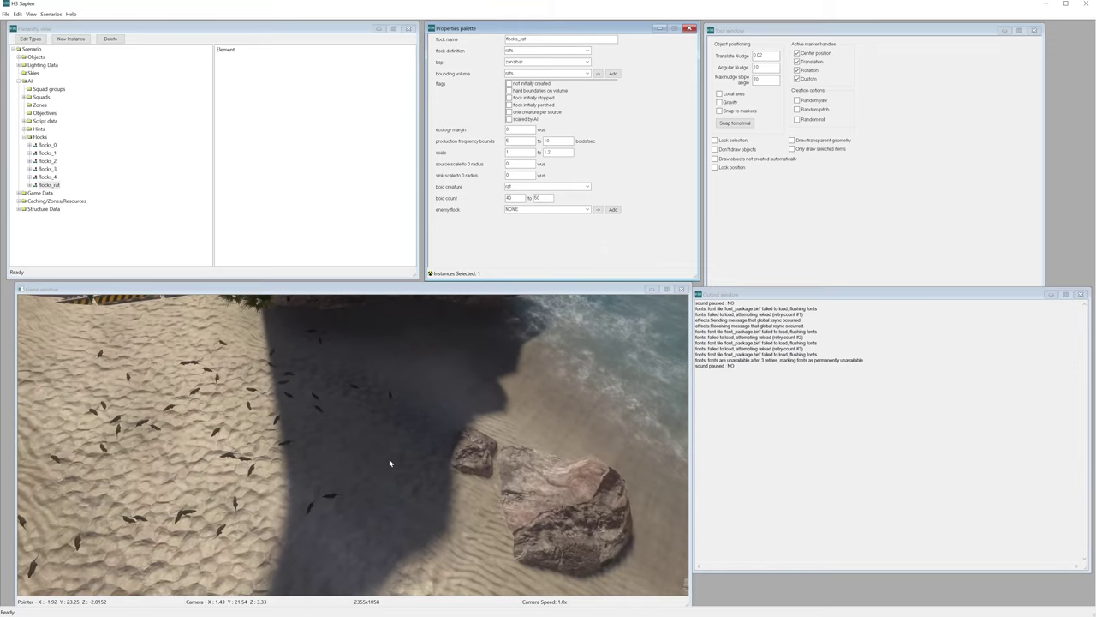